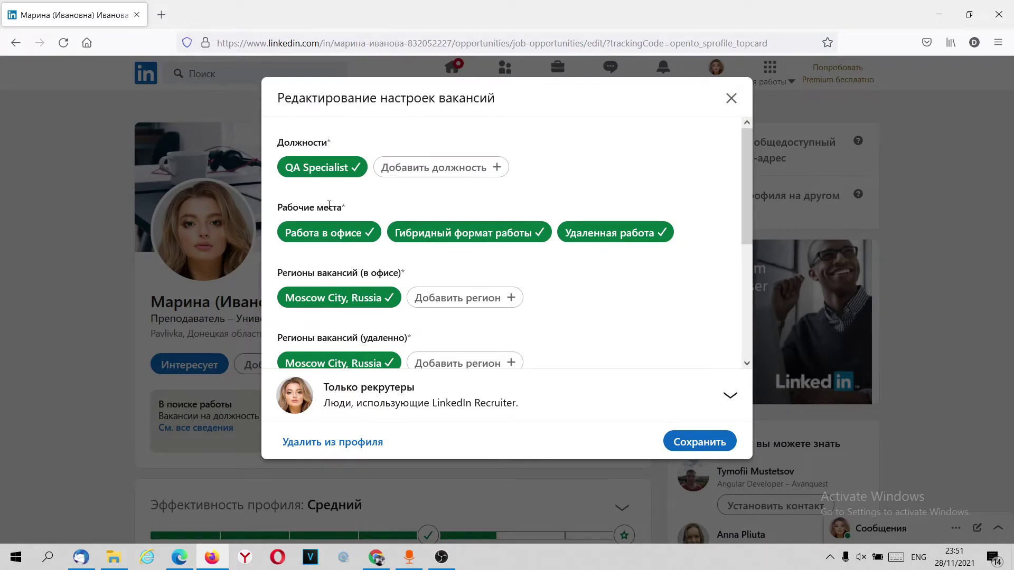
Step: Keep office, hybrid and remote work all selected as workplace types
click(340, 233)
click(423, 234)
click(595, 235)
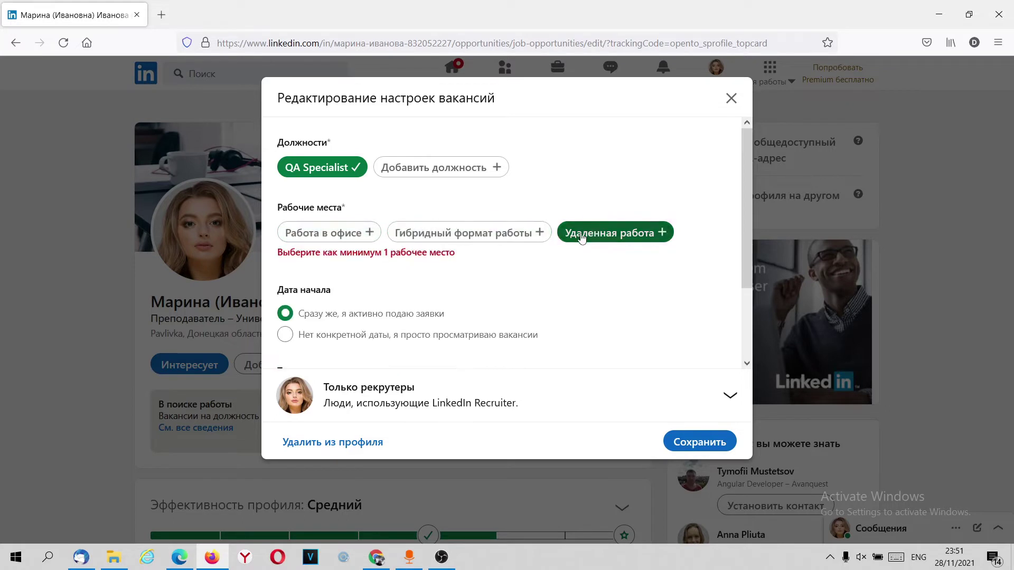
click(592, 235)
click(462, 233)
click(327, 240)
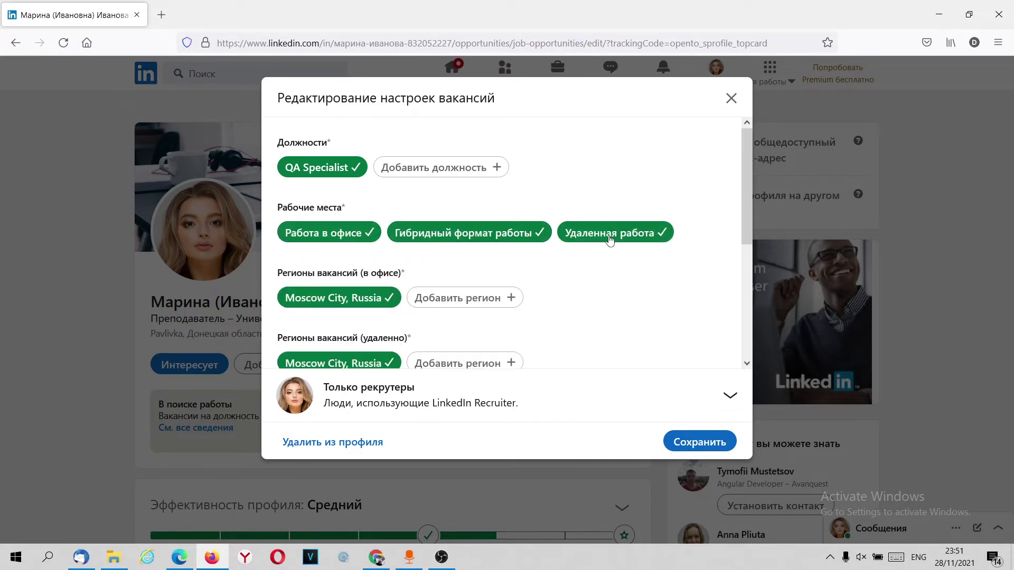
Step: Keep the start date set to applying right away rather than no specific date
scroll(507, 259, down, 3)
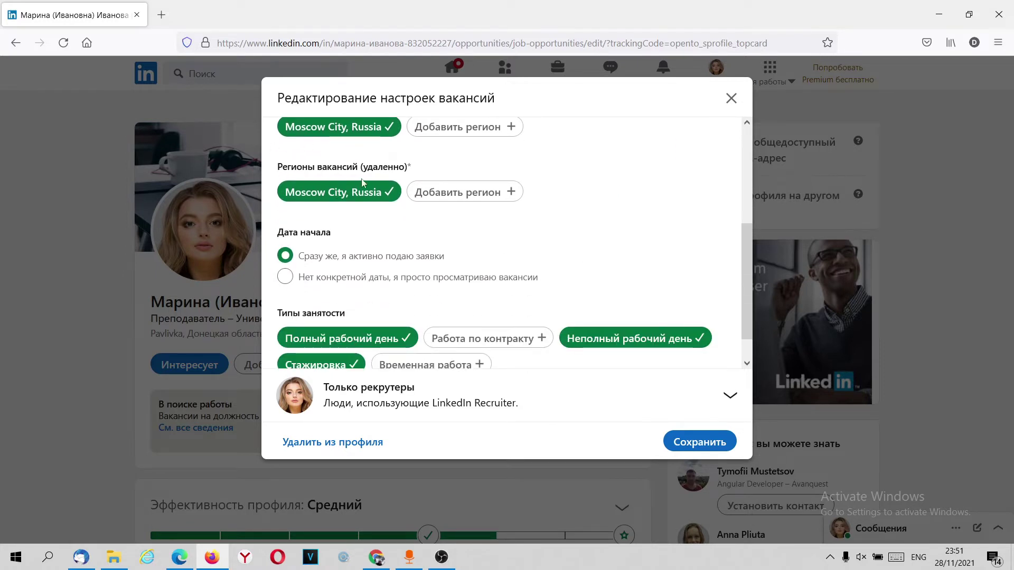
scroll(362, 189, down, 1)
click(334, 240)
click(331, 224)
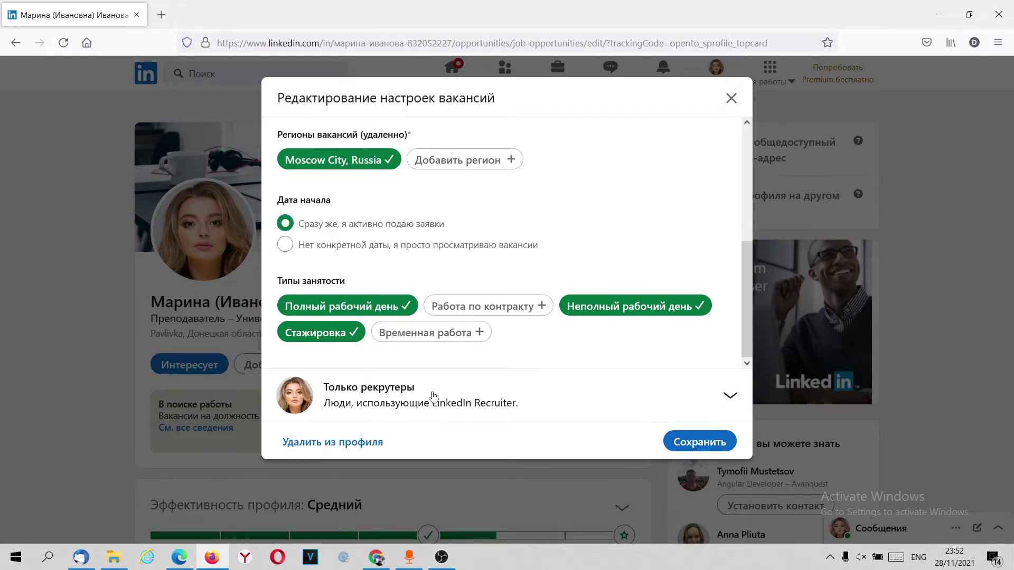
Step: Make the job search visible to all LinkedIn members and save the preferences
click(462, 393)
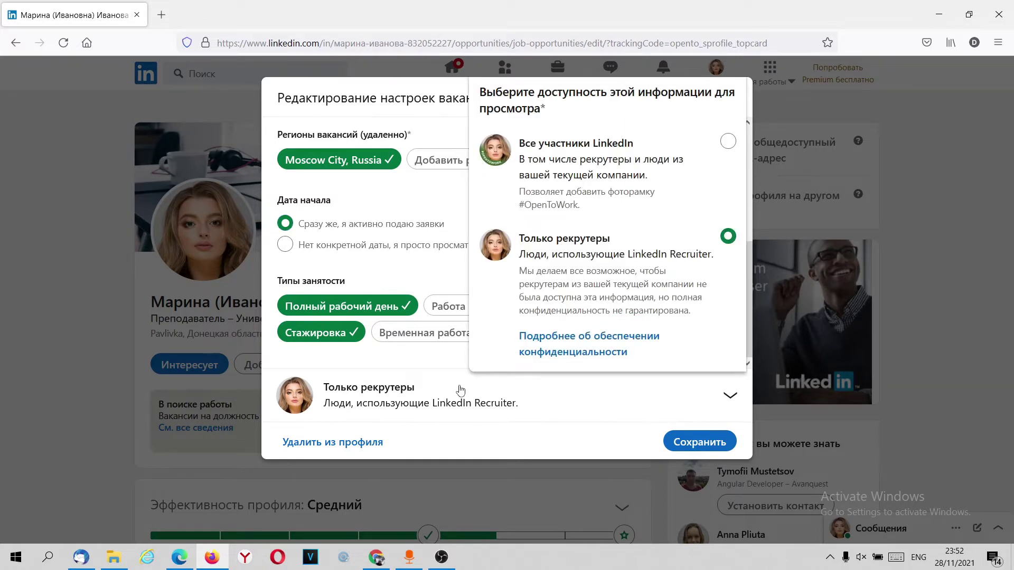
click(630, 164)
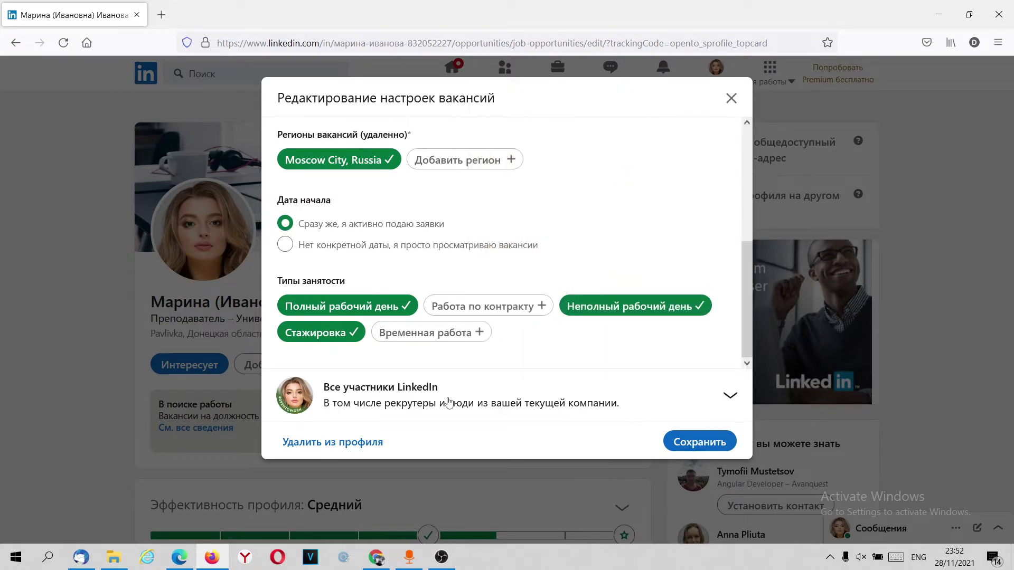
click(426, 402)
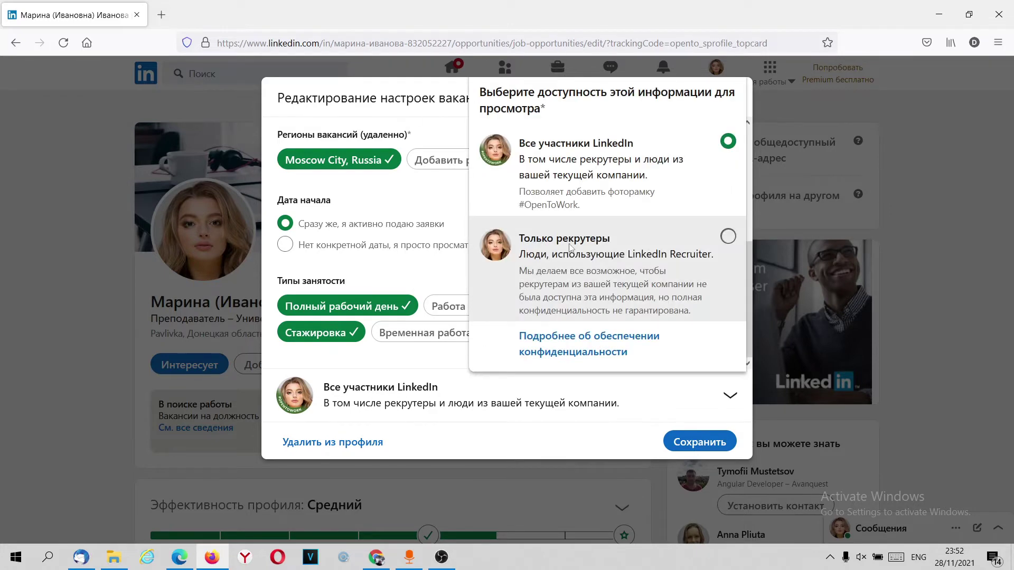
click(570, 247)
click(351, 411)
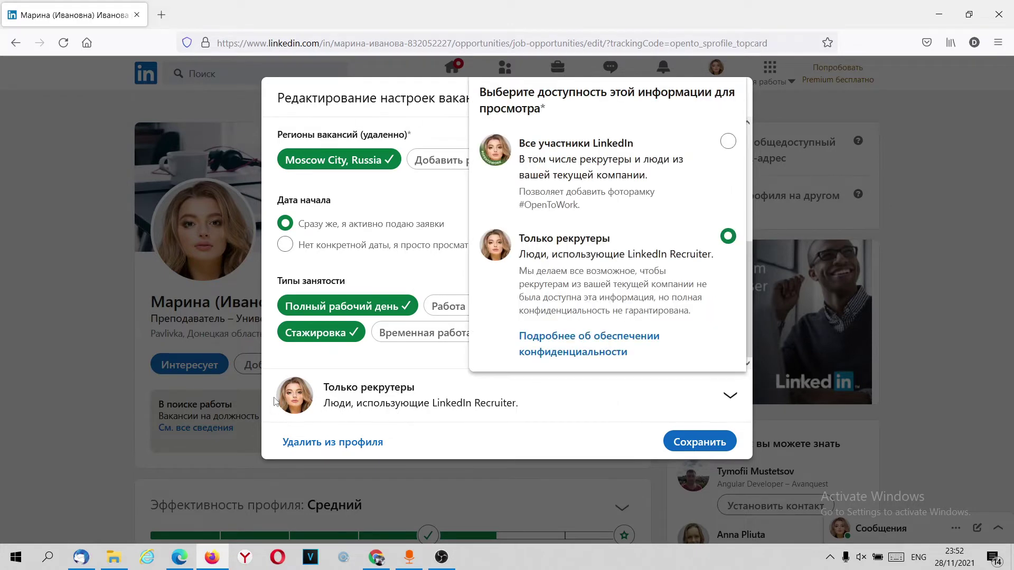
click(487, 164)
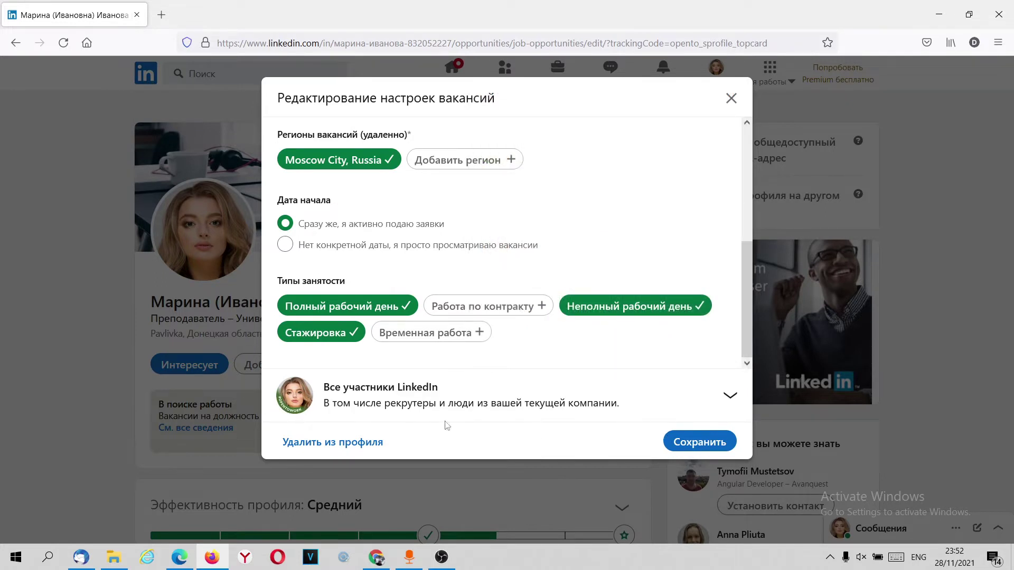
click(692, 441)
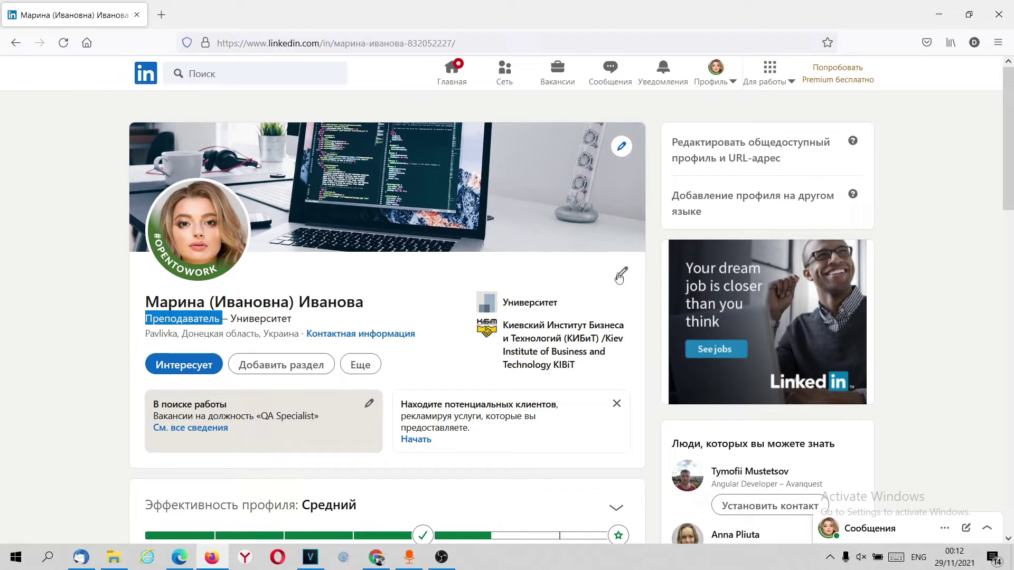
Step: Open the intro details editor and find the headline field
click(621, 274)
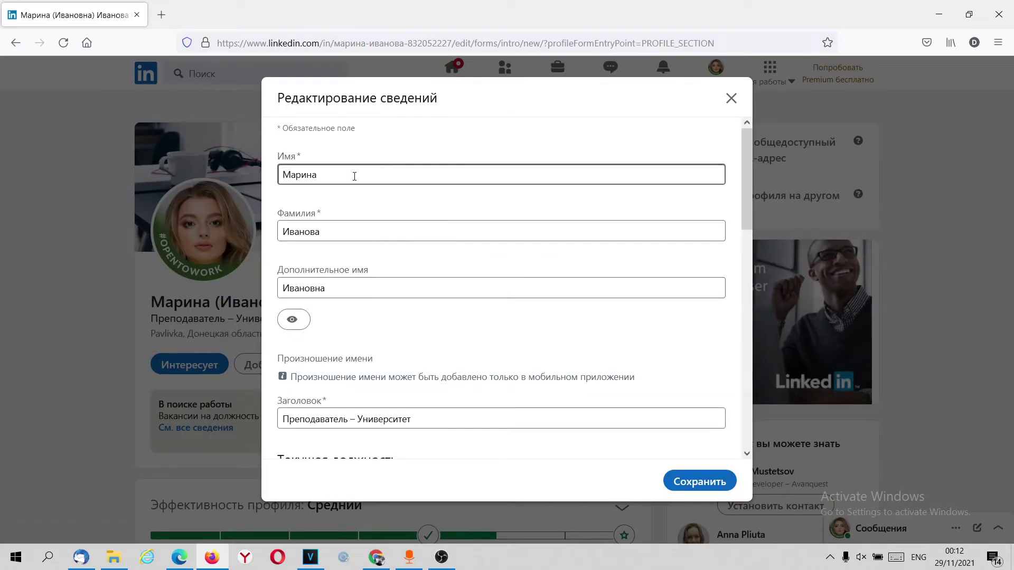
drag(277, 96, 445, 105)
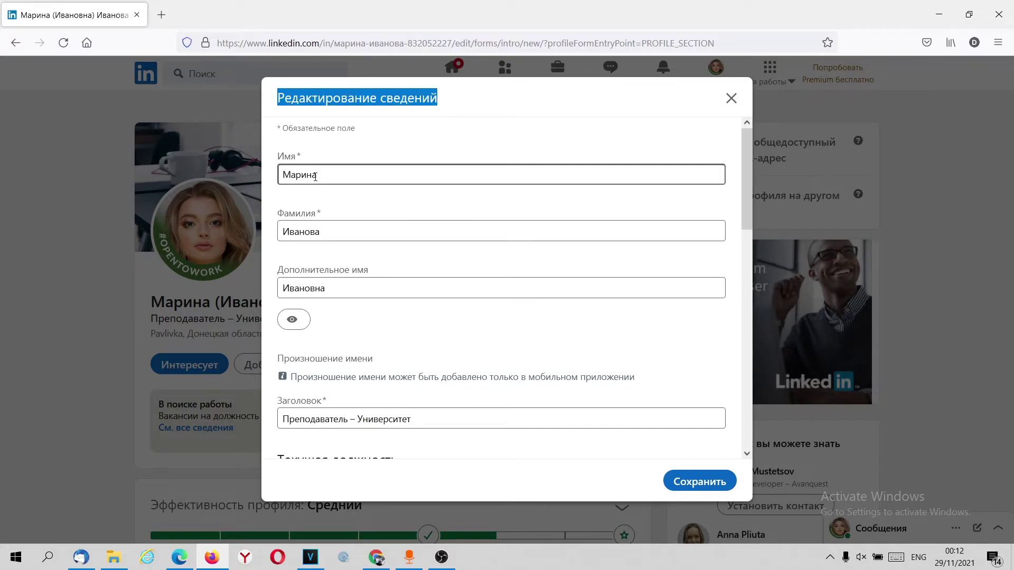
scroll(317, 227, down, 5)
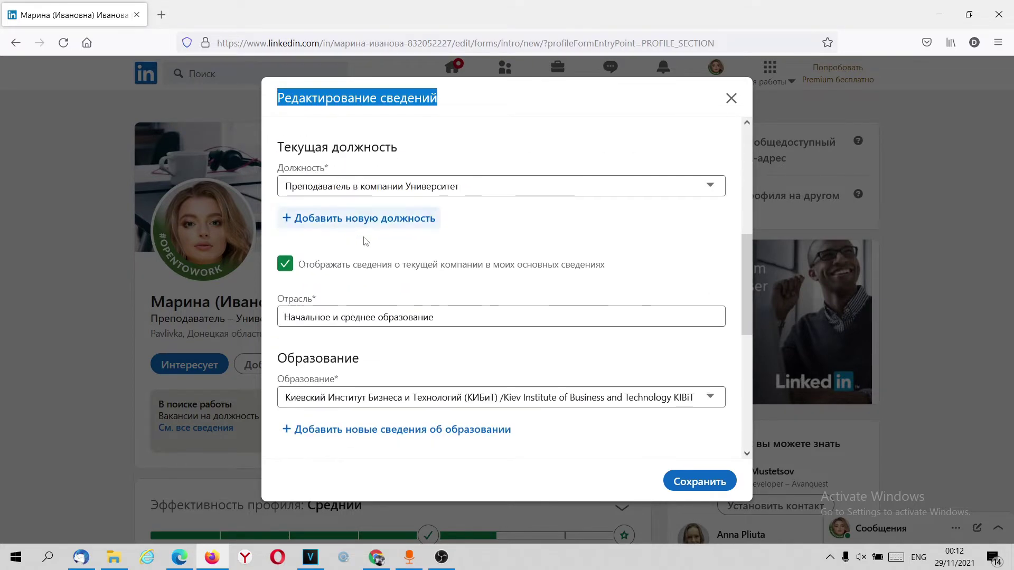
scroll(367, 237, up, 5)
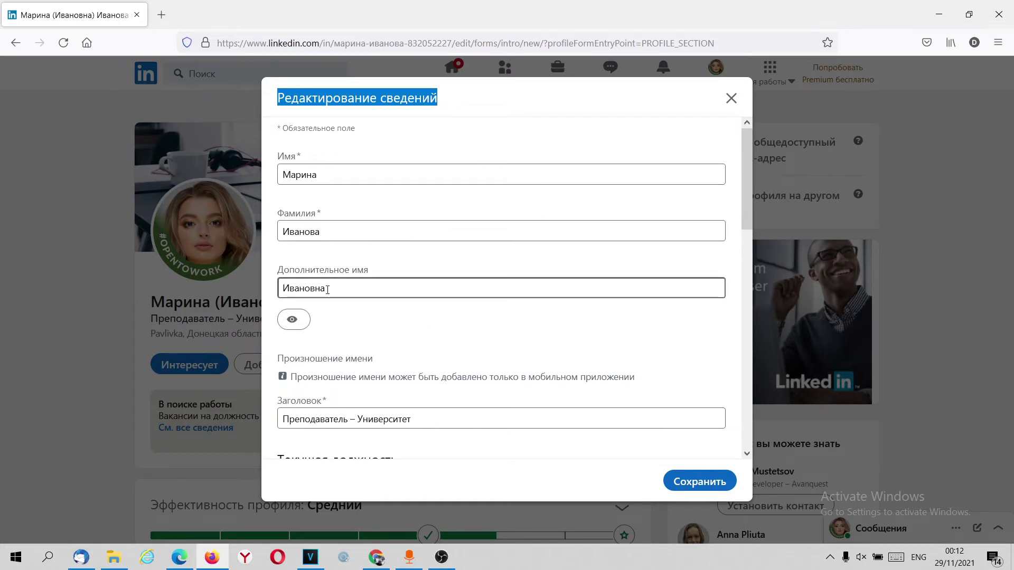
scroll(327, 291, down, 3)
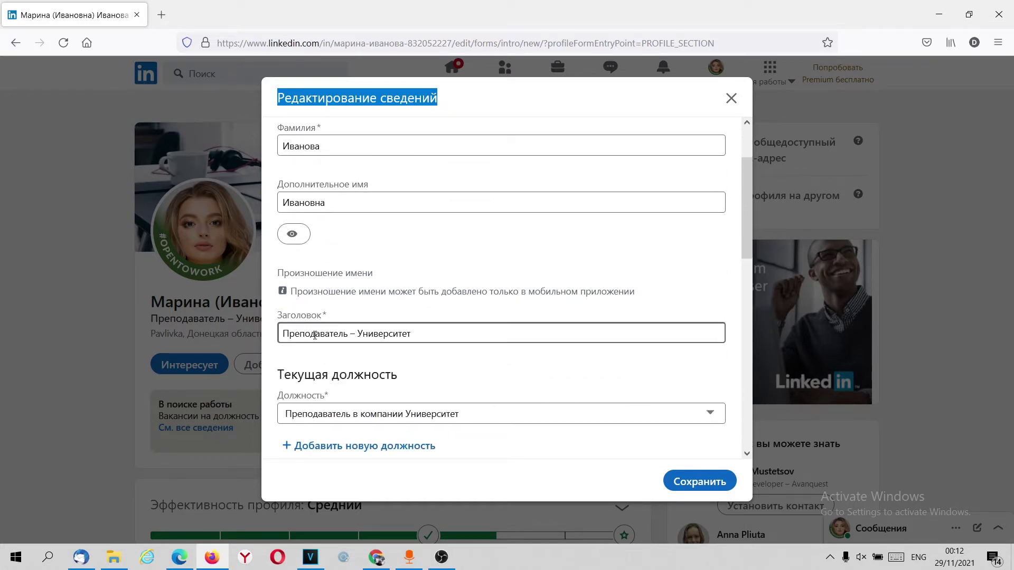
Step: Replace the headline 'Преподаватель – Университет' with 'QA junior'
drag(421, 333, 299, 335)
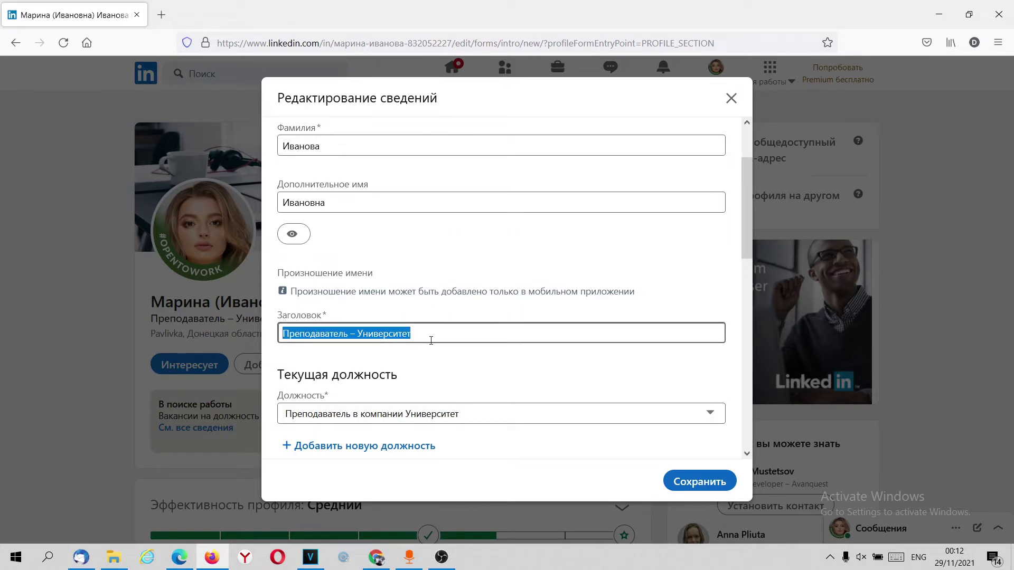
key(BackSpace)
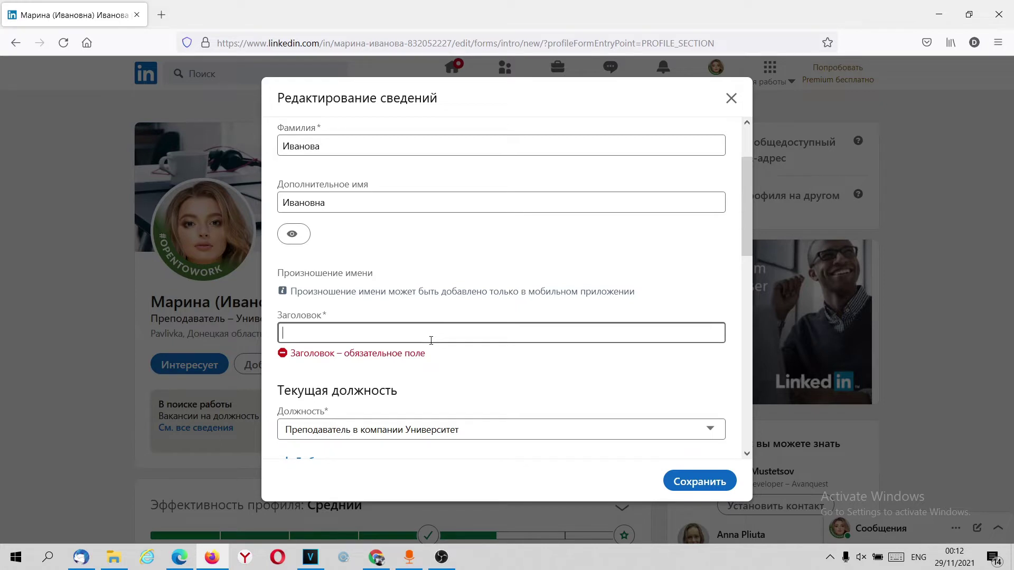
text(QA junior)
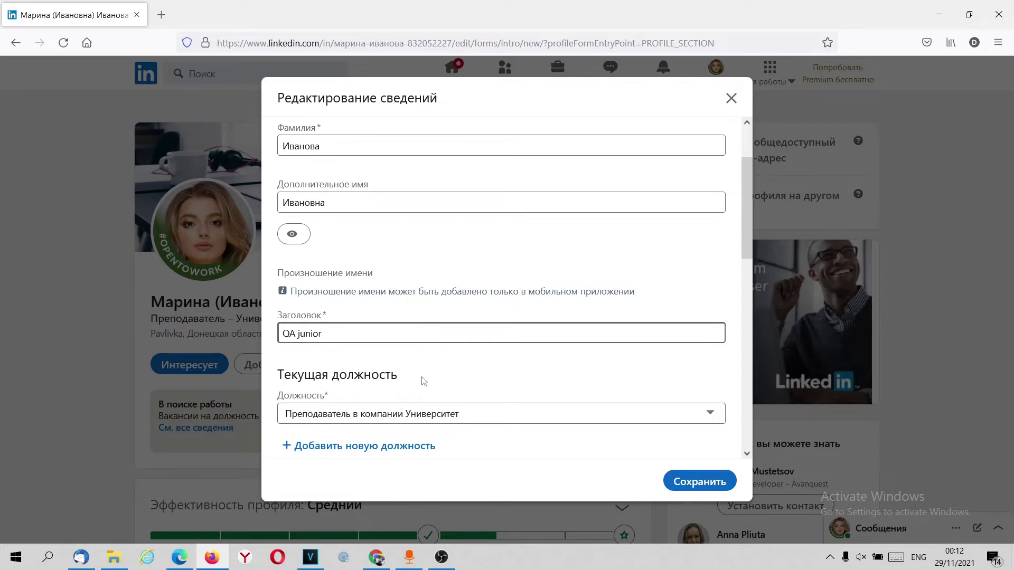
scroll(437, 373, down, 5)
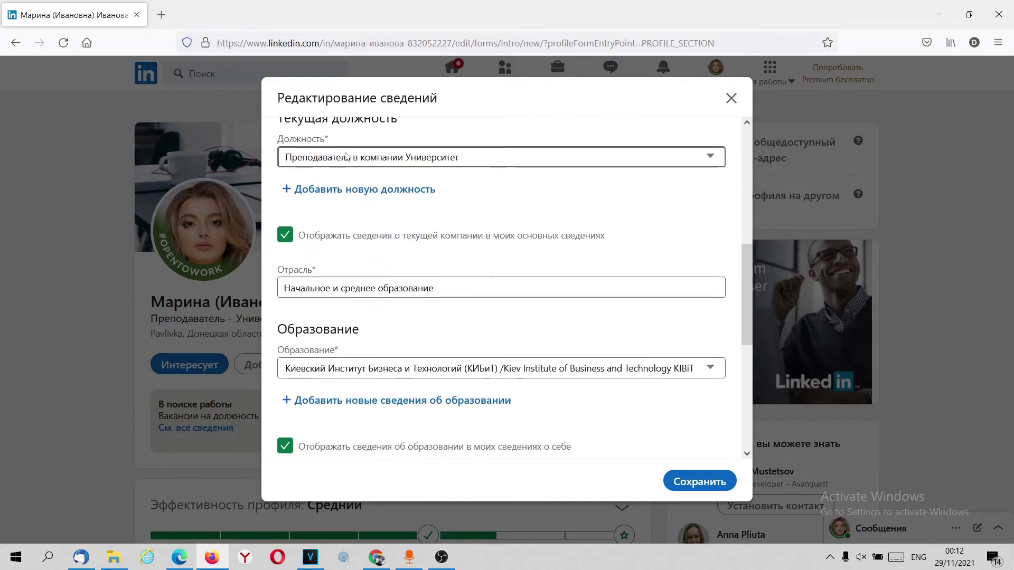
scroll(347, 244, up, 2)
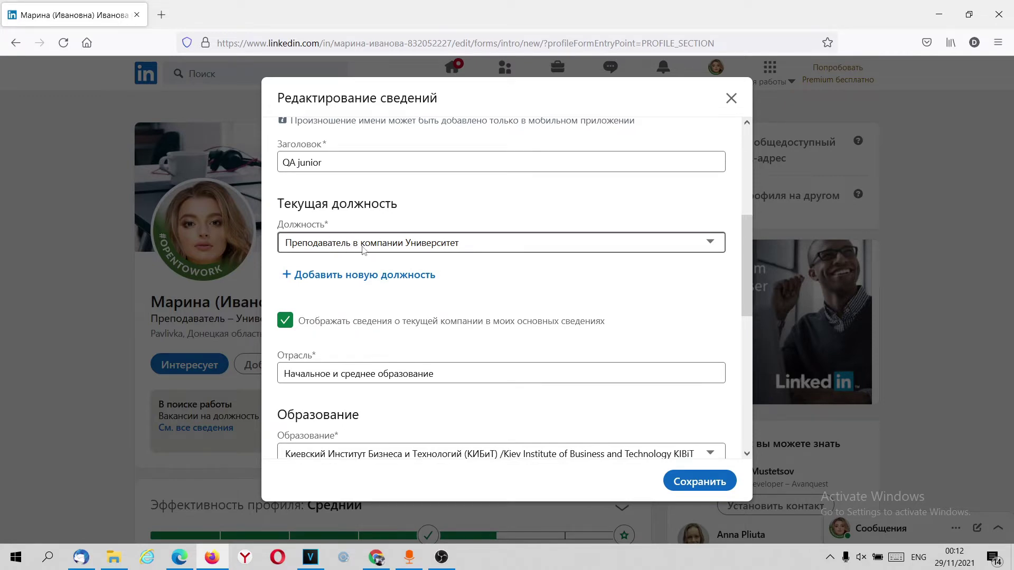
scroll(376, 259, down, 2)
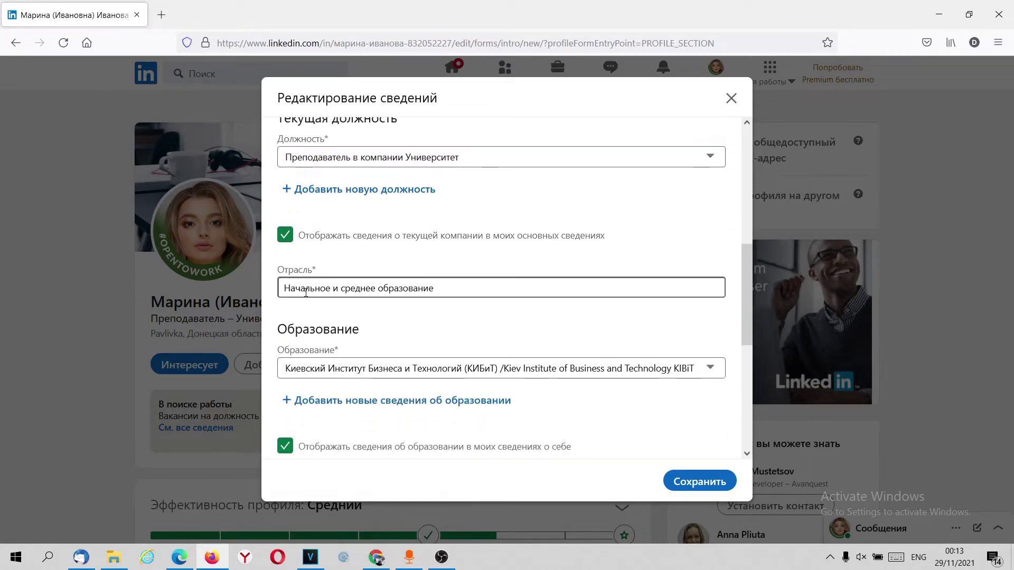
scroll(338, 273, down, 2)
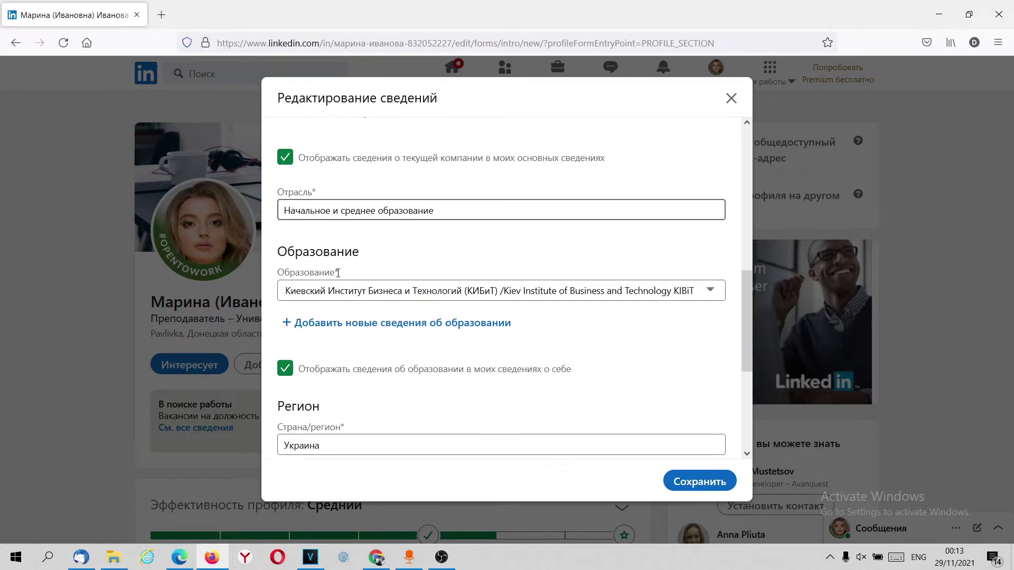
scroll(338, 273, down, 2)
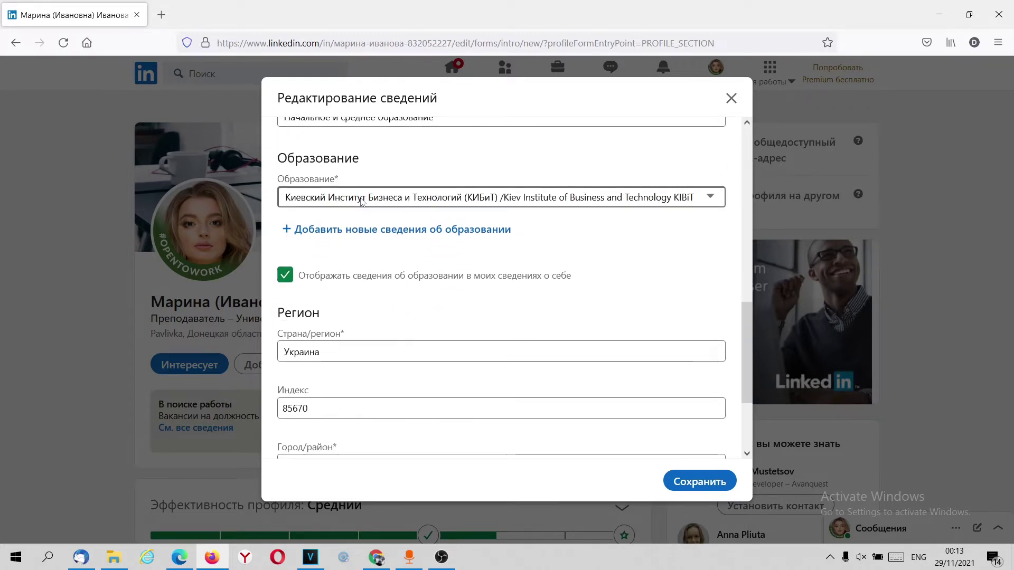
scroll(373, 267, down, 3)
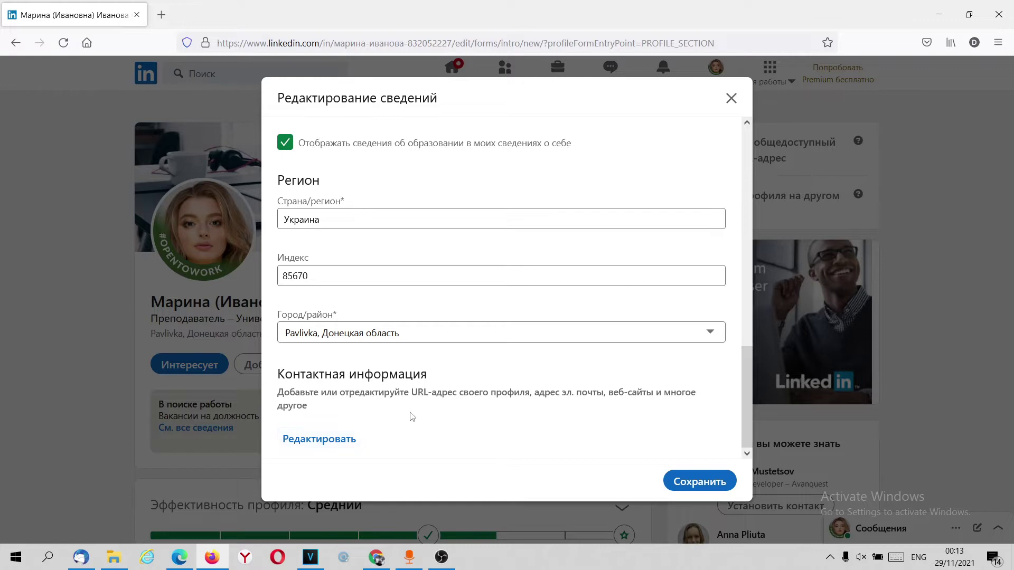
Step: Add a mobile phone number to the contact details
click(325, 445)
click(332, 240)
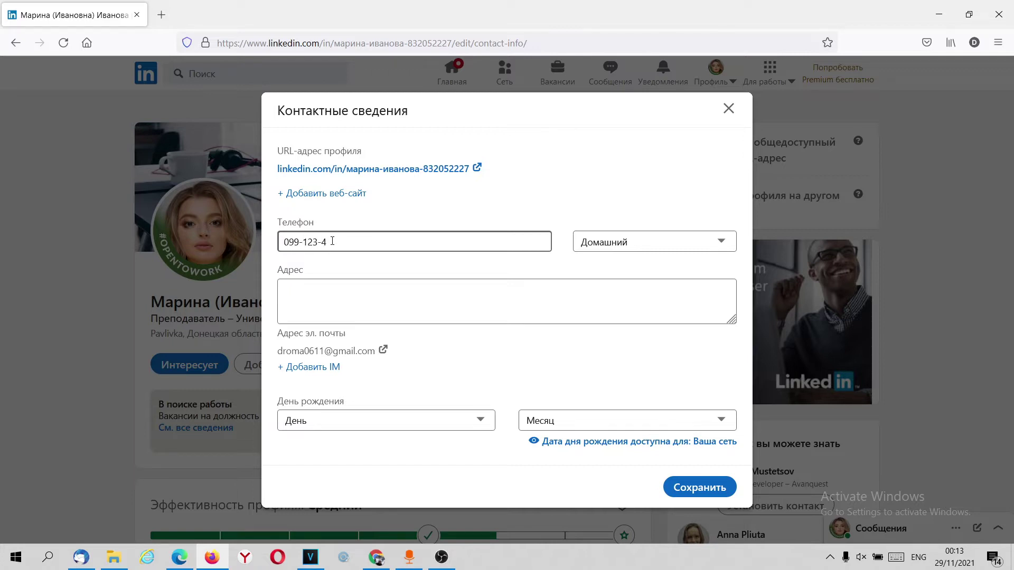
click(596, 246)
click(602, 301)
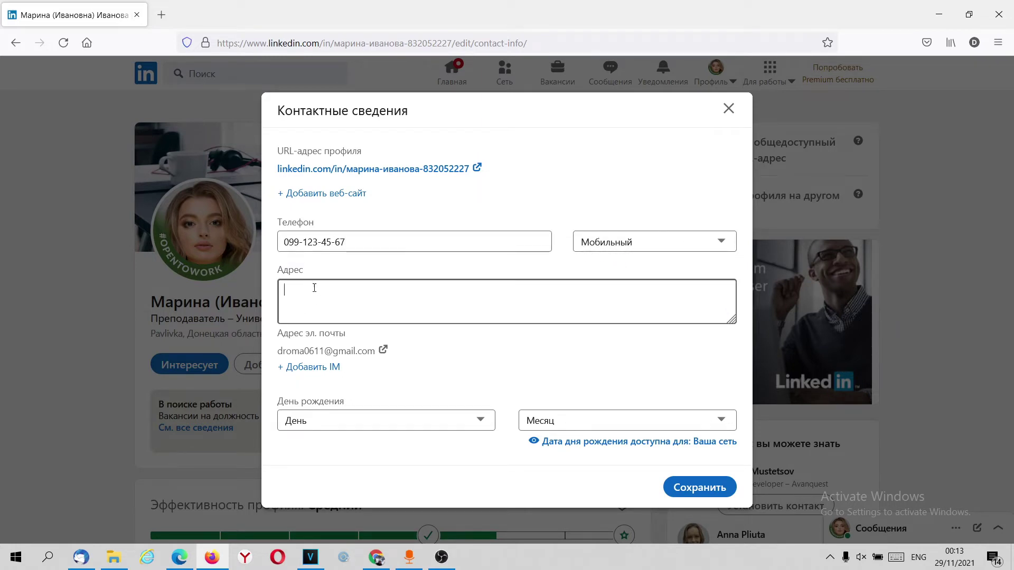
Step: Start the postal address and set the birthday to 28 июнь
click(314, 289)
key(alt+shift)
click(373, 423)
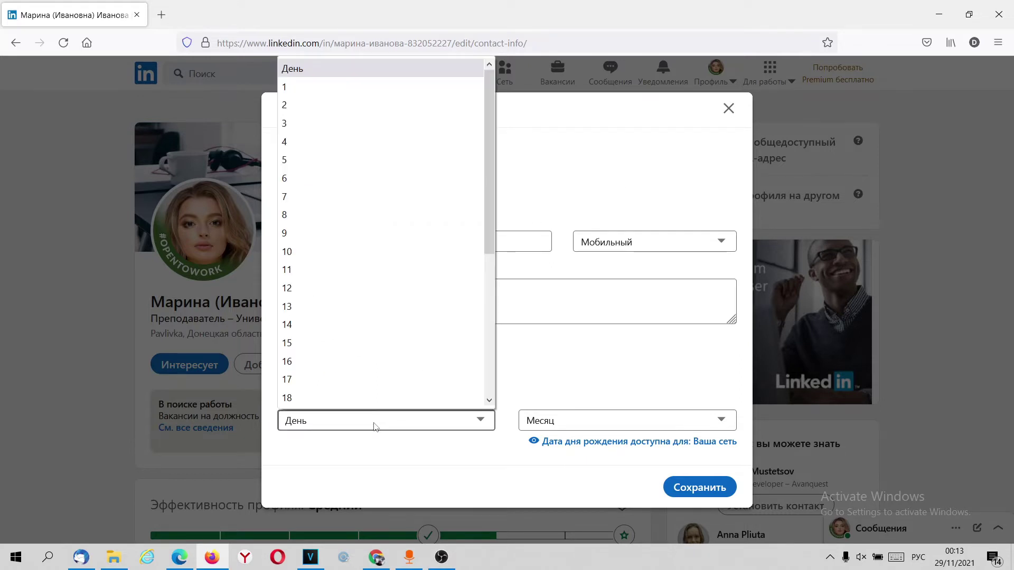
scroll(359, 338, down, 4)
click(343, 348)
click(586, 421)
click(588, 286)
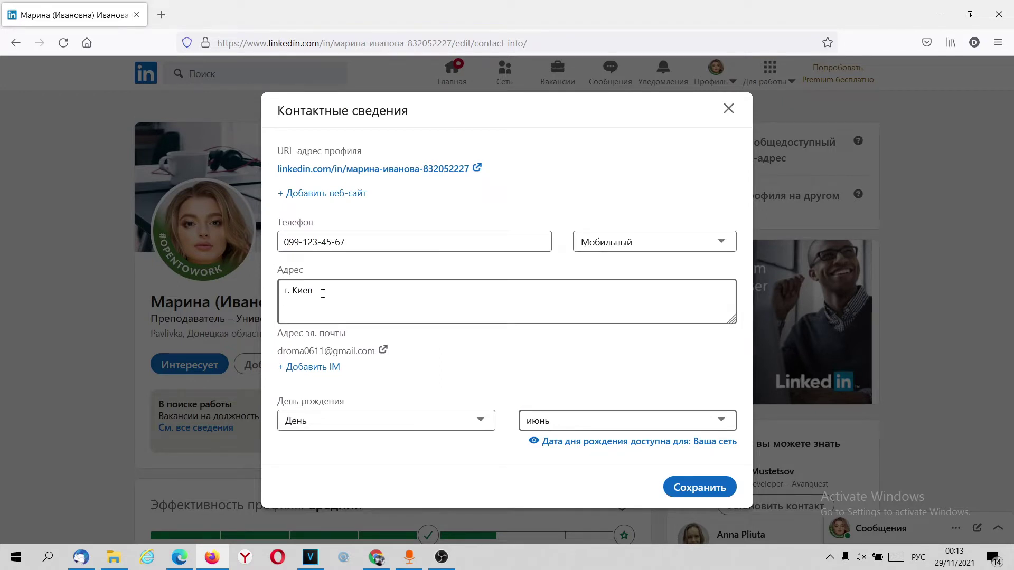
Step: Add a Skype messenger handle and save the contact details
click(318, 368)
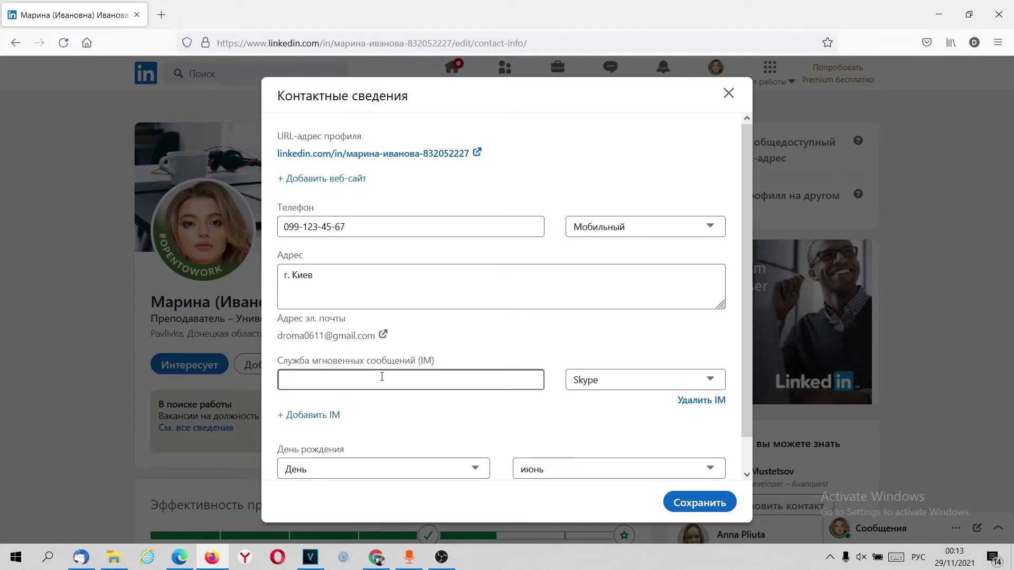
click(639, 380)
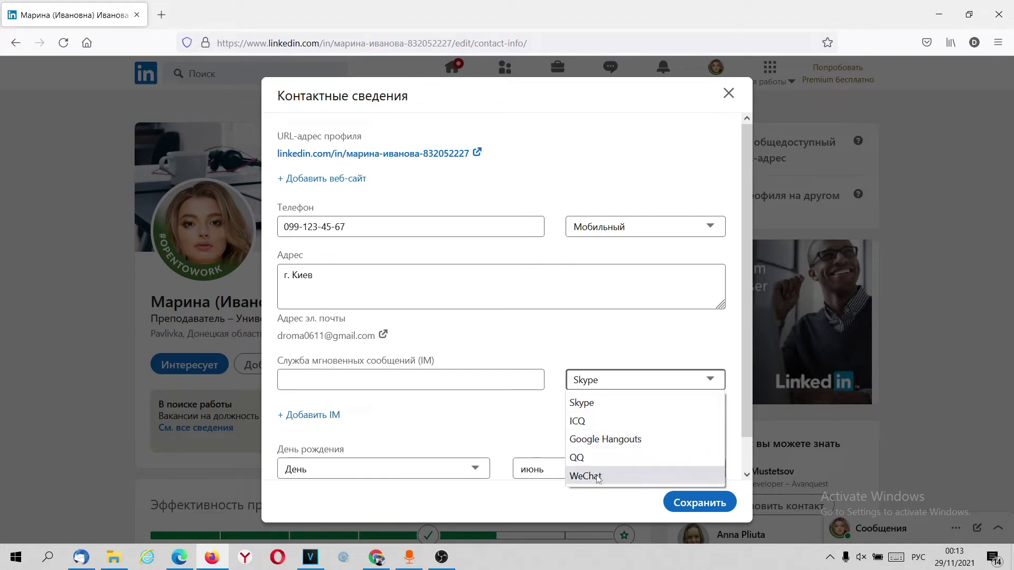
click(596, 408)
click(420, 373)
key(alt+shift)
text(testtest test)
scroll(557, 379, down, 1)
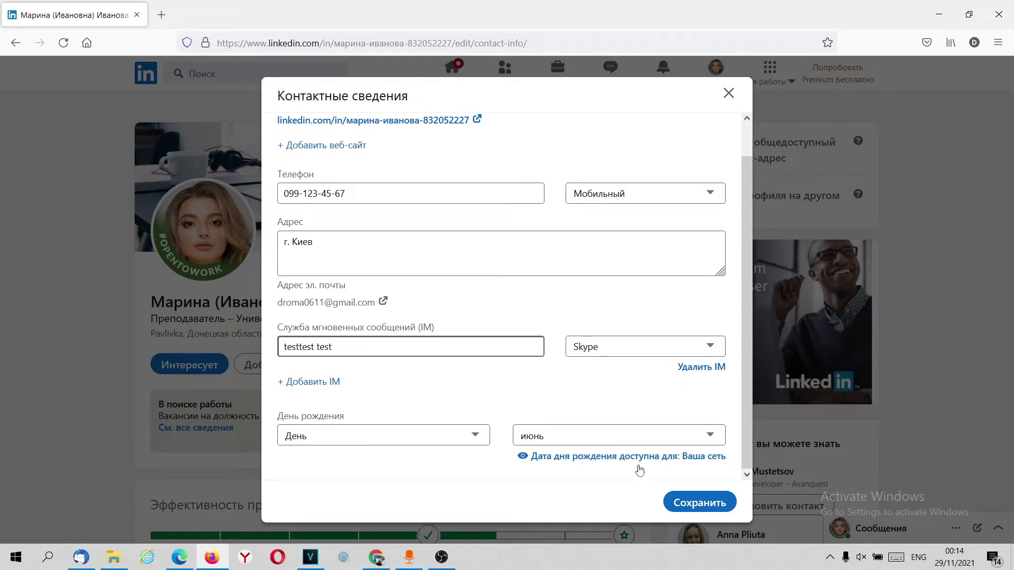
click(700, 502)
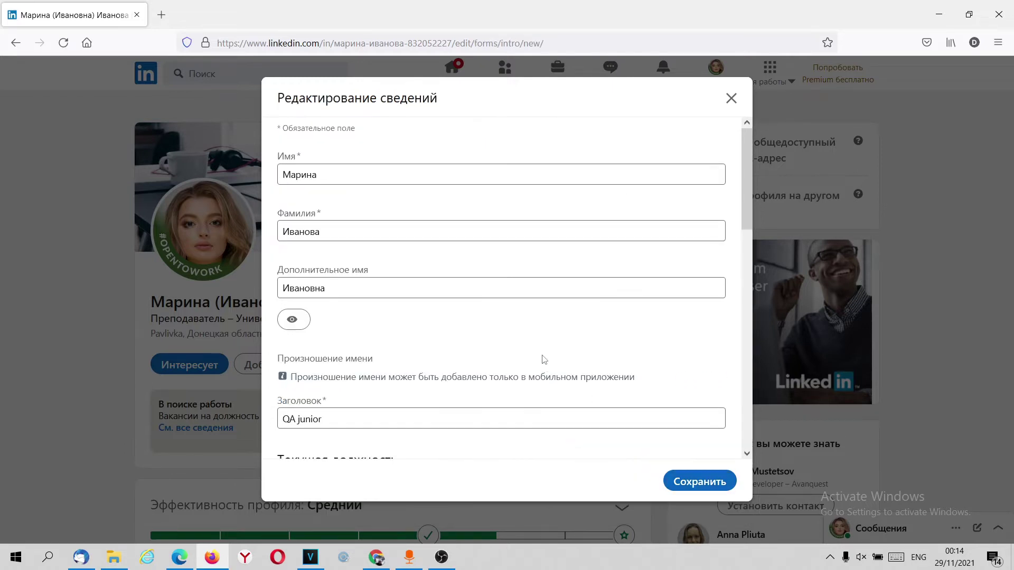
Step: Save the intro edits so the profile shows 'QA junior' under the name, then scroll to Опыт работы
scroll(562, 372, down, 10)
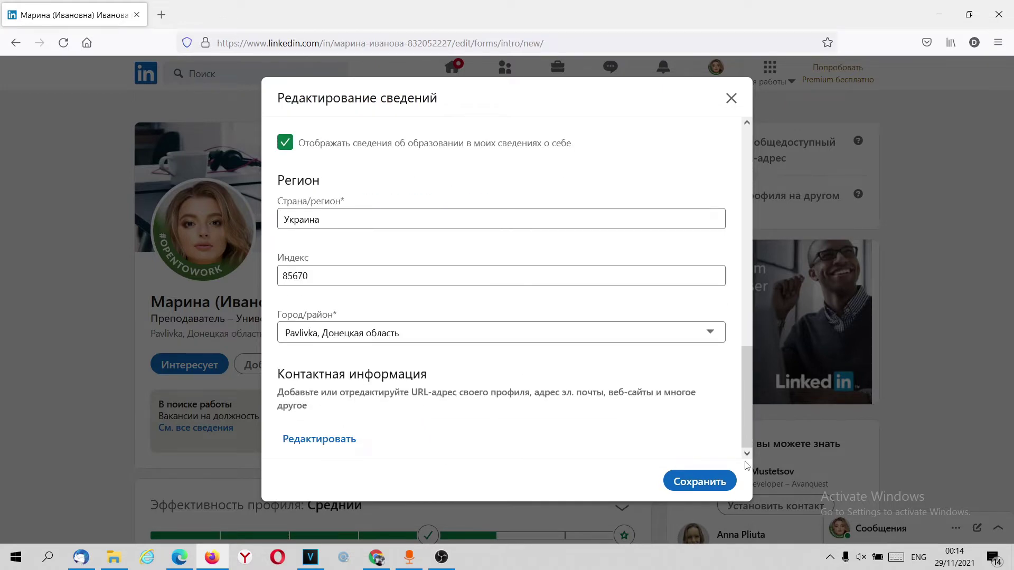
click(686, 481)
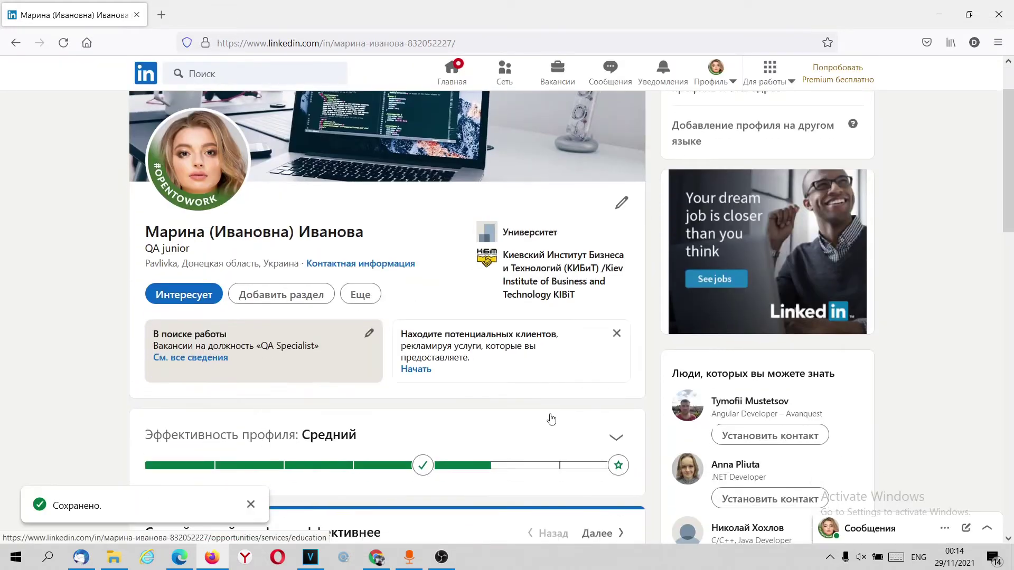
scroll(543, 391, down, 1)
scroll(581, 259, up, 1)
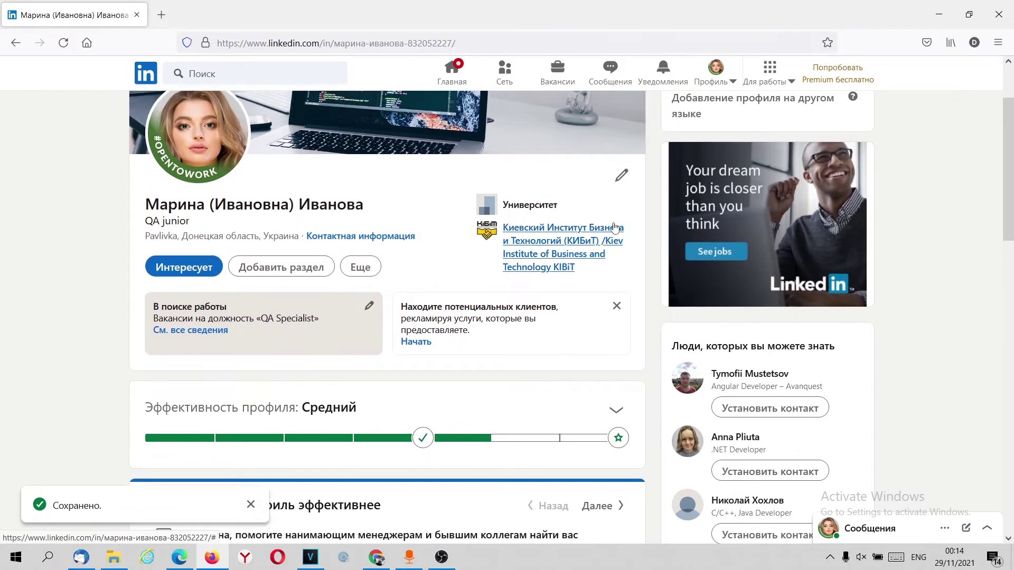
scroll(610, 239, up, 1)
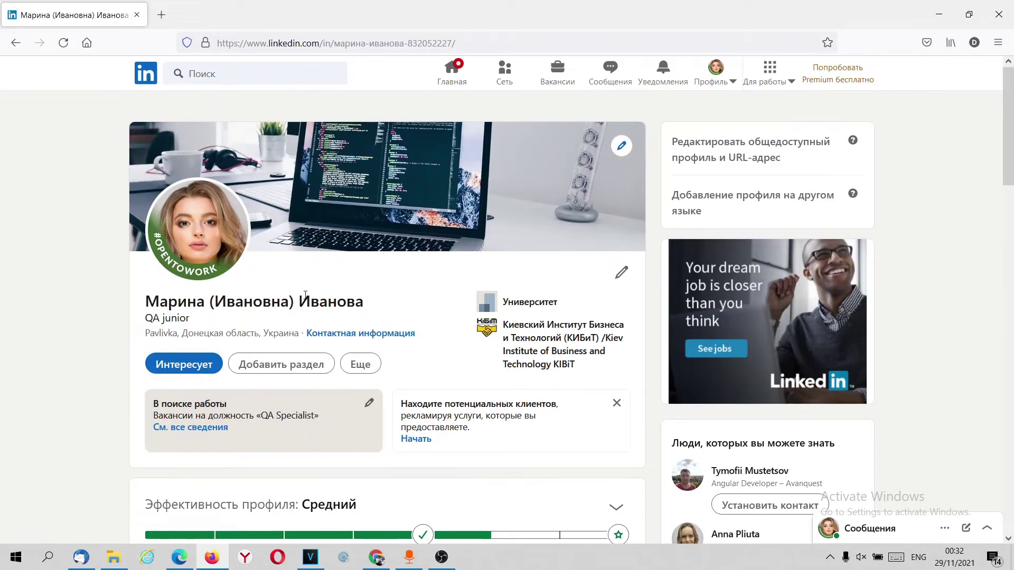
scroll(306, 294, down, 5)
scroll(308, 294, down, 9)
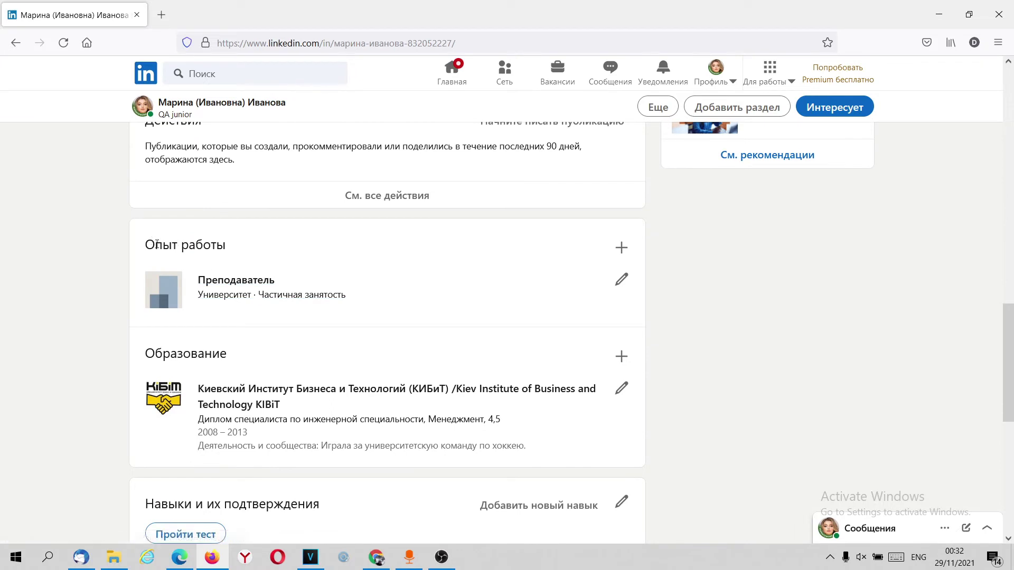
click(621, 279)
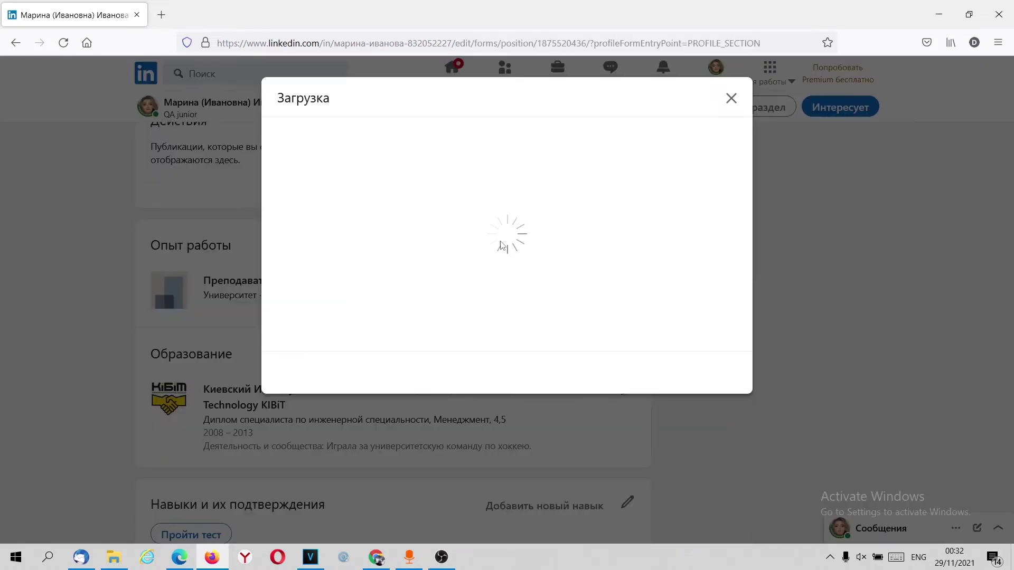
scroll(437, 242, down, 3)
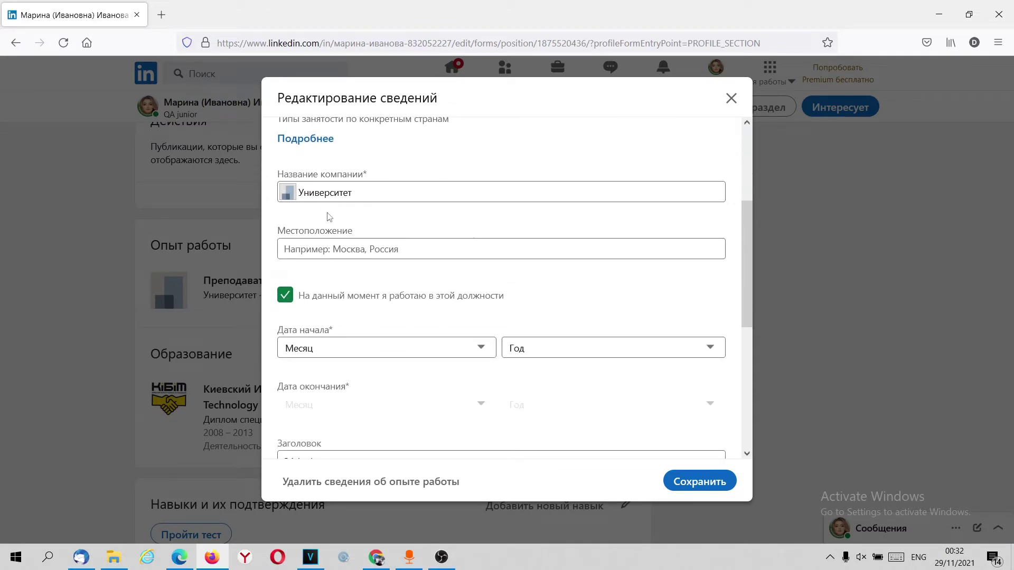
scroll(370, 241, down, 4)
scroll(359, 248, down, 2)
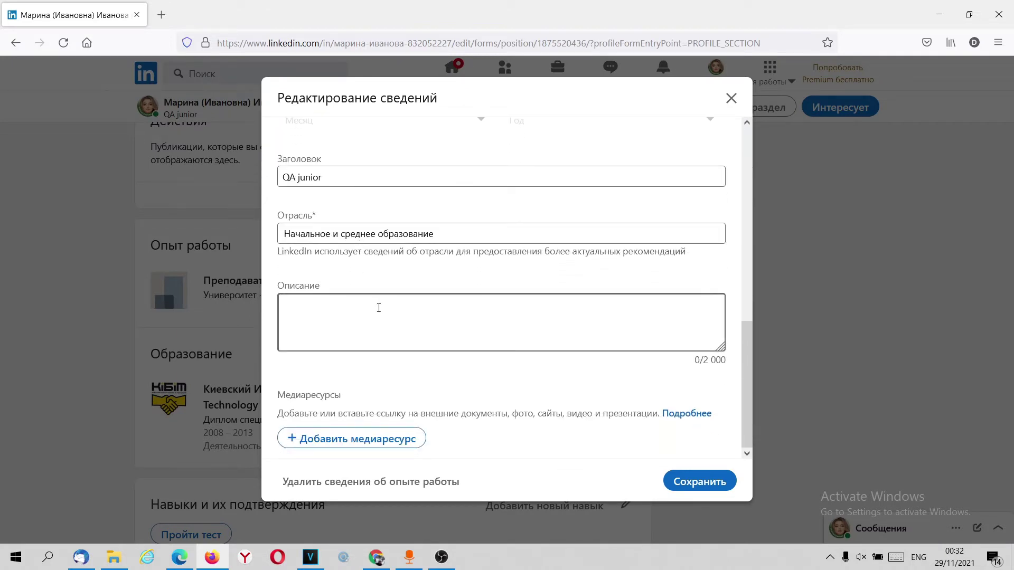
scroll(379, 308, up, 10)
scroll(377, 310, down, 6)
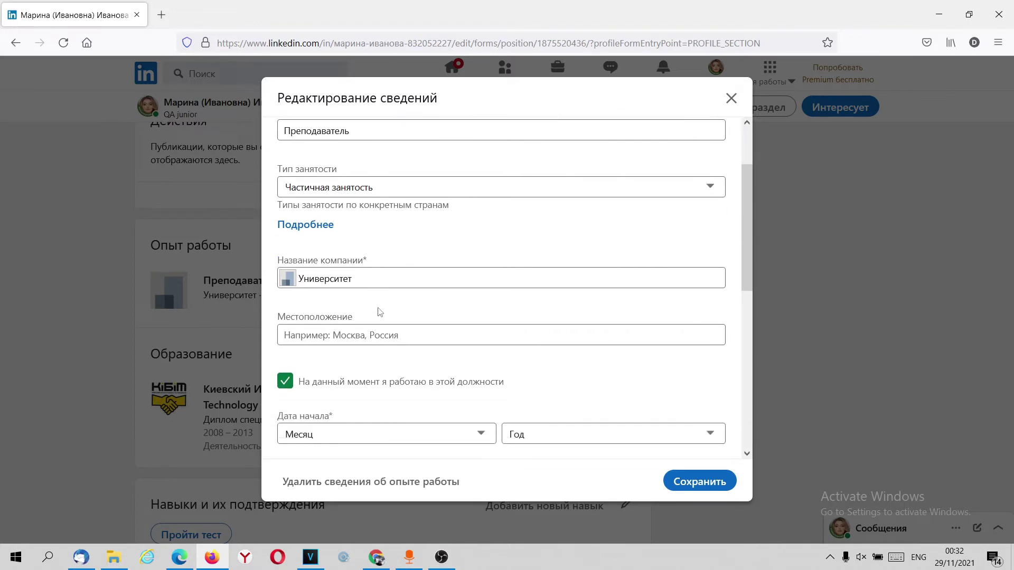
scroll(378, 312, up, 6)
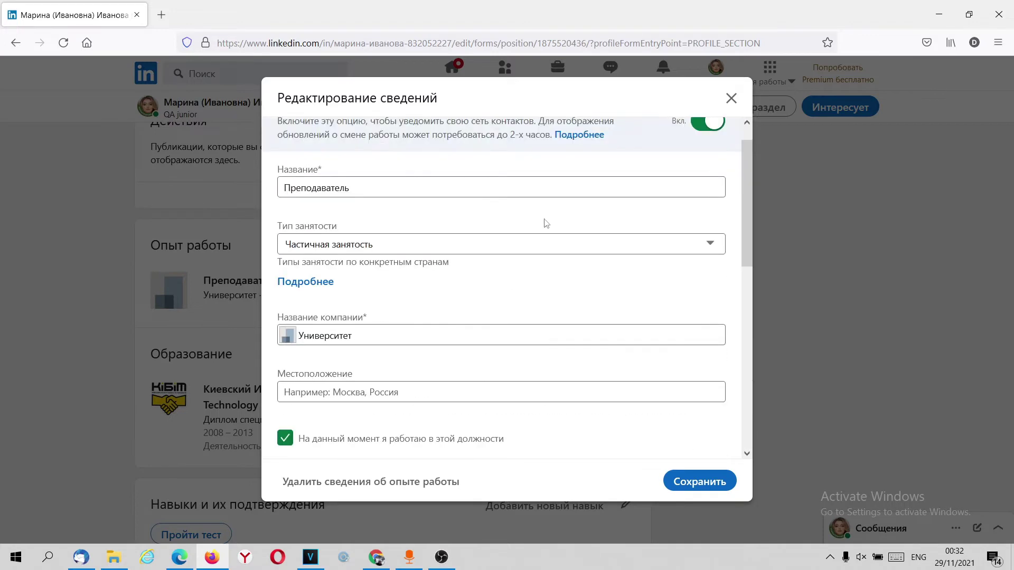
click(731, 99)
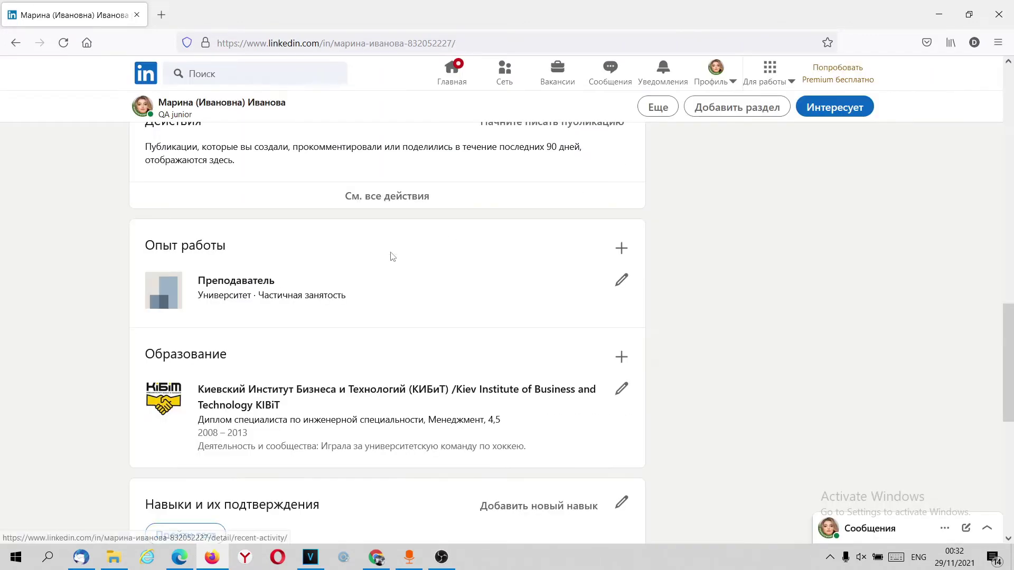
Step: Start a new work entry titled Менеджер по продажам with employment type Фриланс
click(621, 249)
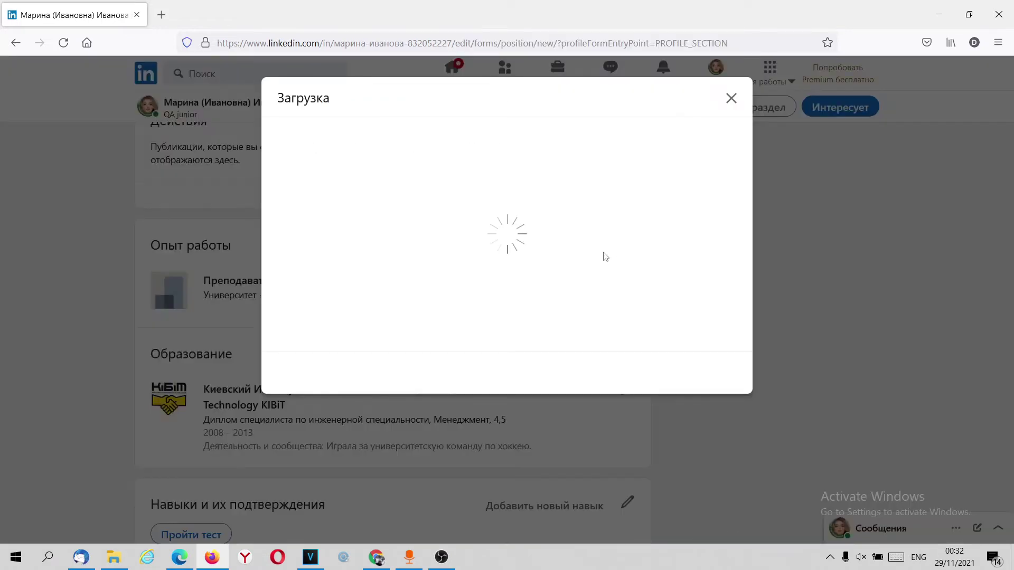
click(358, 216)
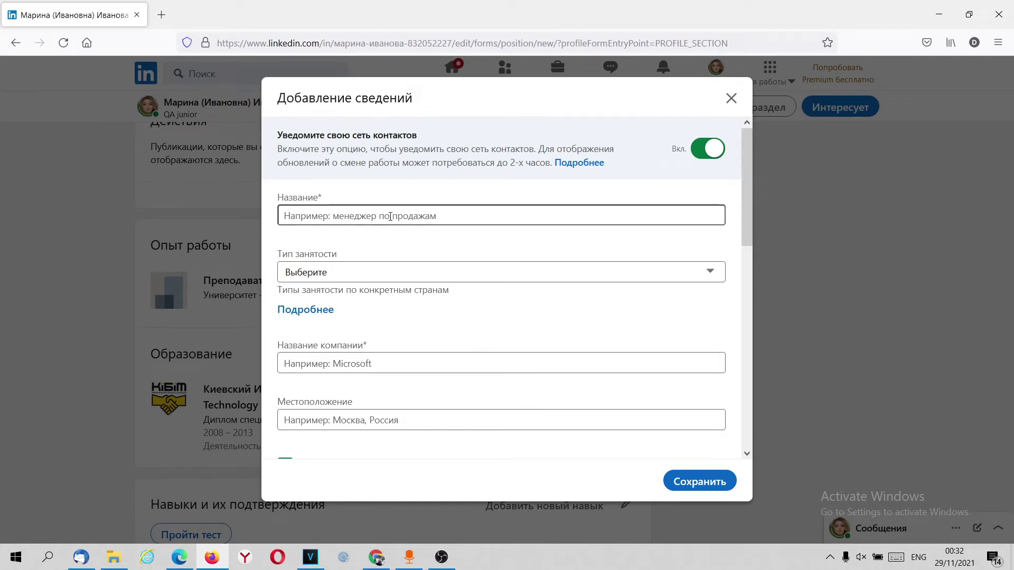
key(alt+shift)
text(Мене)
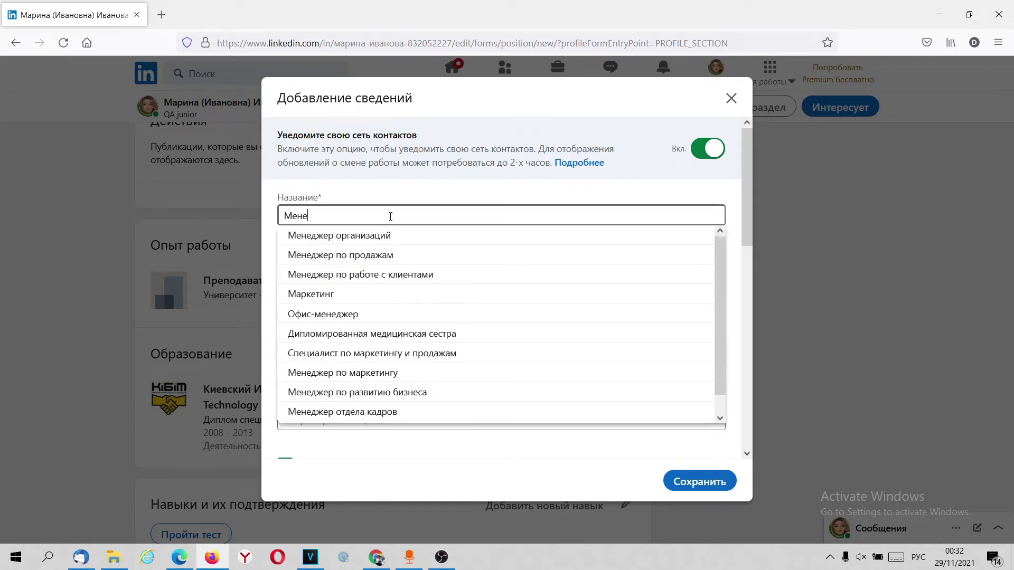
text(джер)
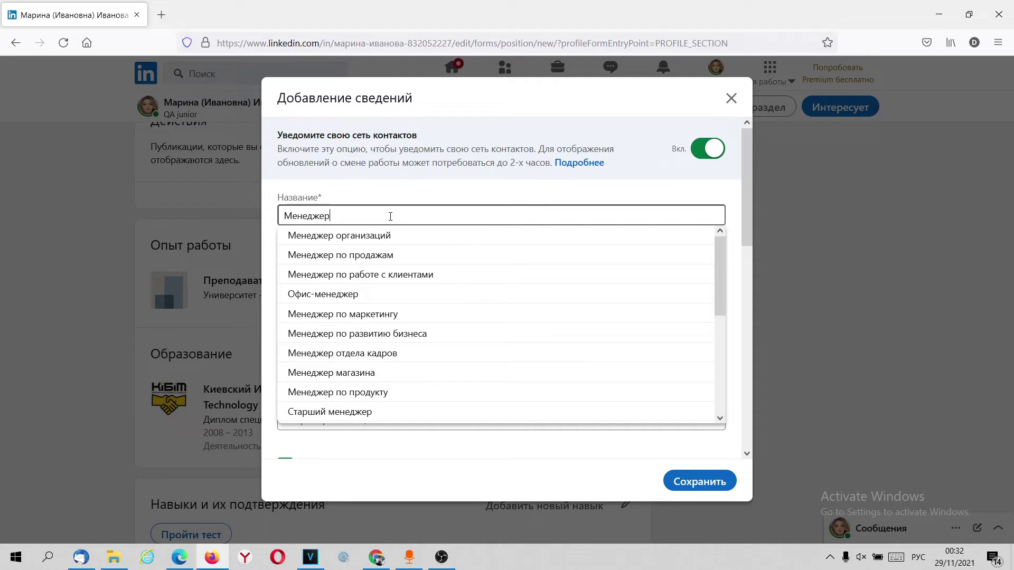
click(393, 255)
scroll(401, 277, down, 2)
click(351, 191)
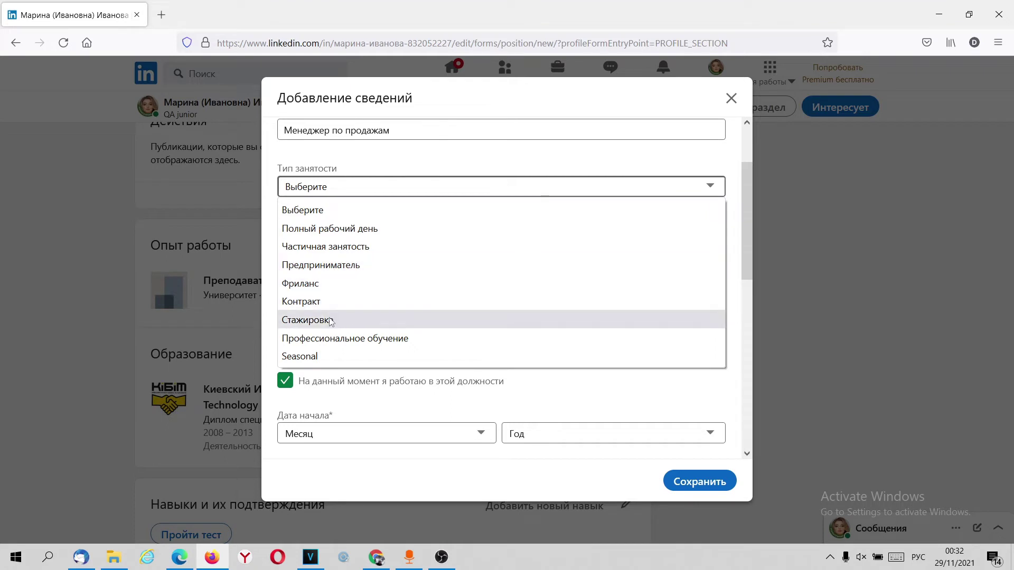
click(324, 284)
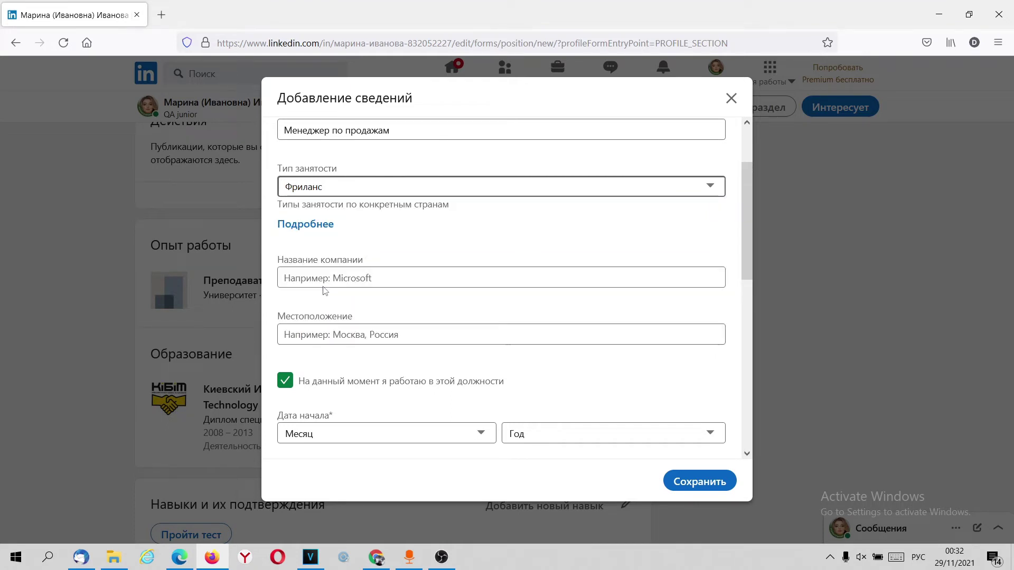
Step: Set the company to Трейдинг ООО and the location to Сент-Питерсберг, Флорида
click(361, 276)
text(Трейдин)
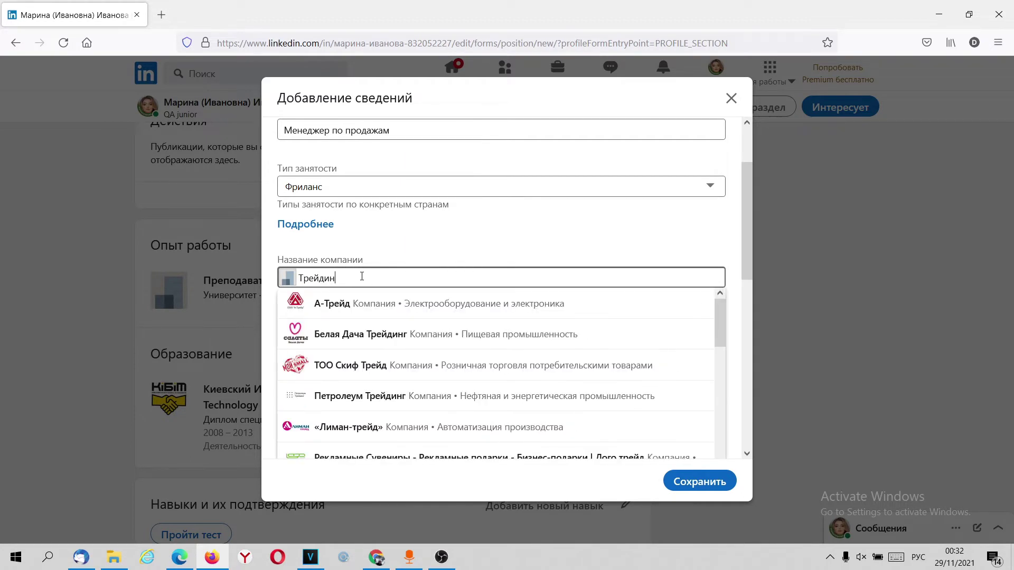
text(г ОО)
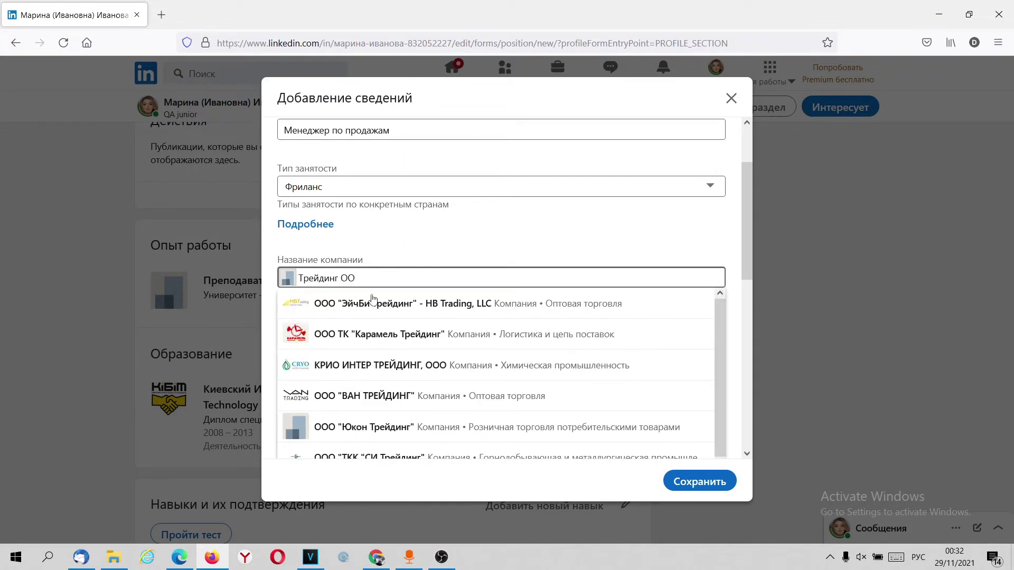
text(Щ)
key(BackSpace)
text(О)
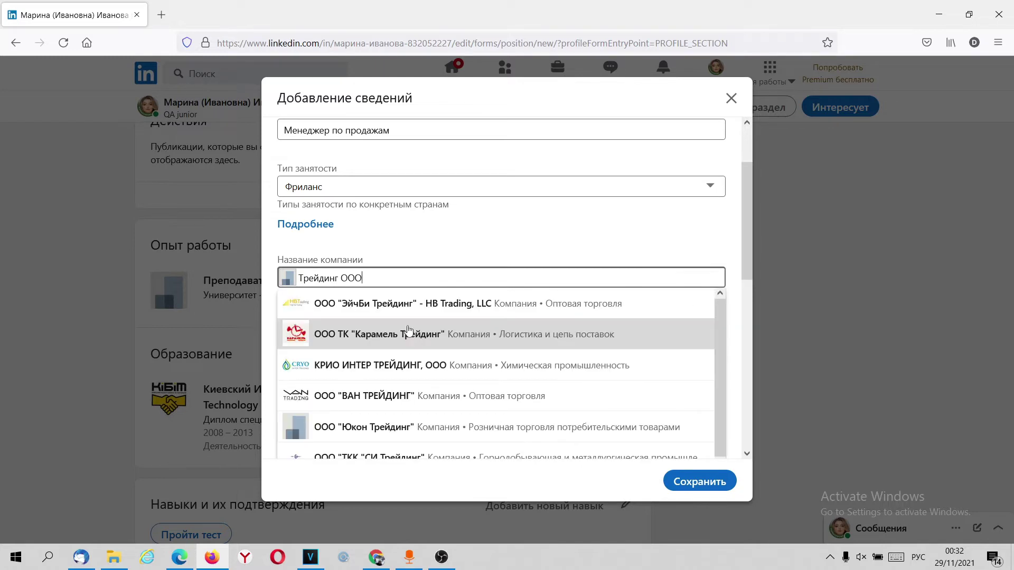
click(423, 250)
click(403, 270)
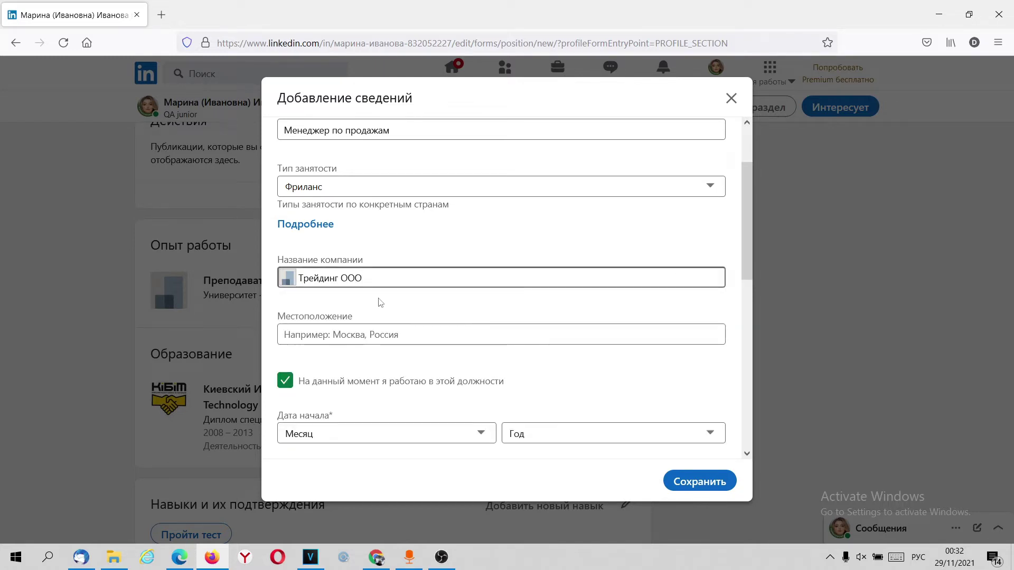
key(Tab)
scroll(400, 342, down, 1)
scroll(400, 341, down, 1)
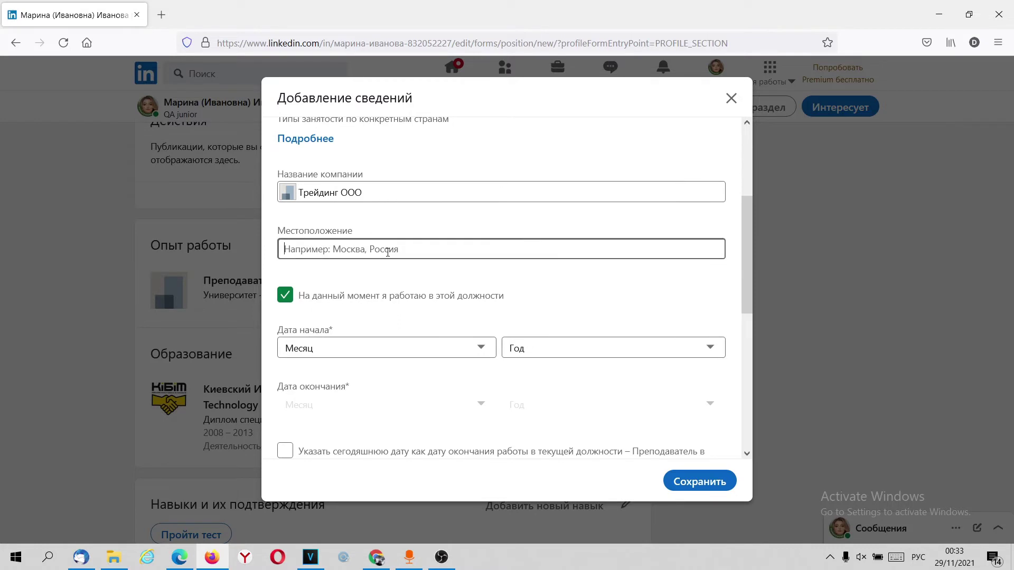
text(Питер)
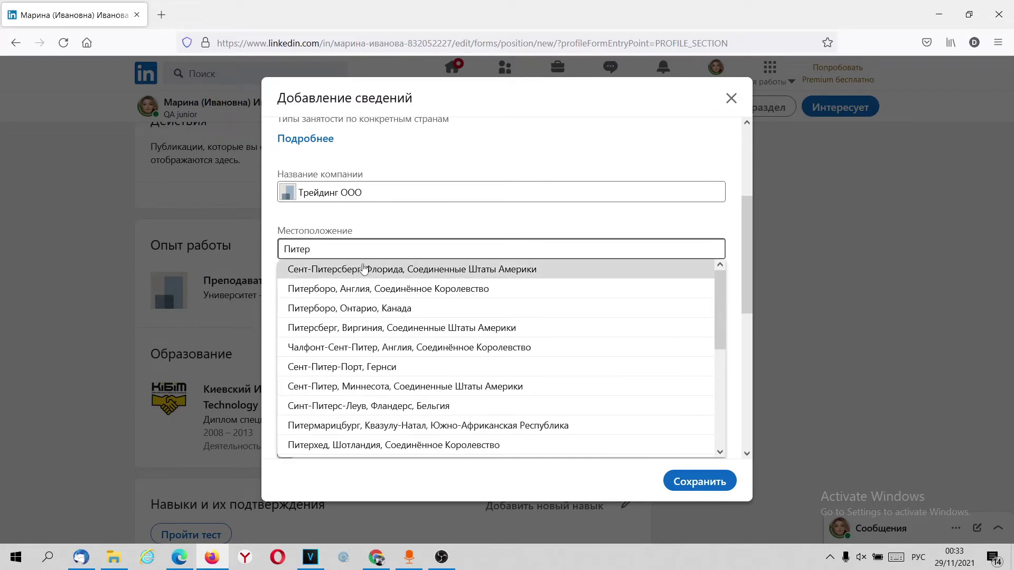
click(364, 269)
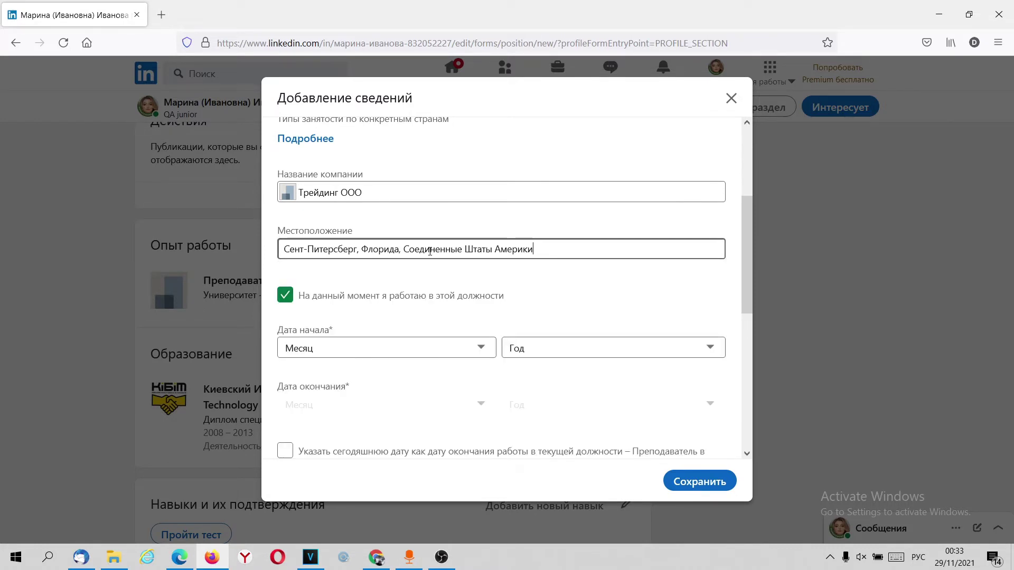
scroll(414, 267, down, 3)
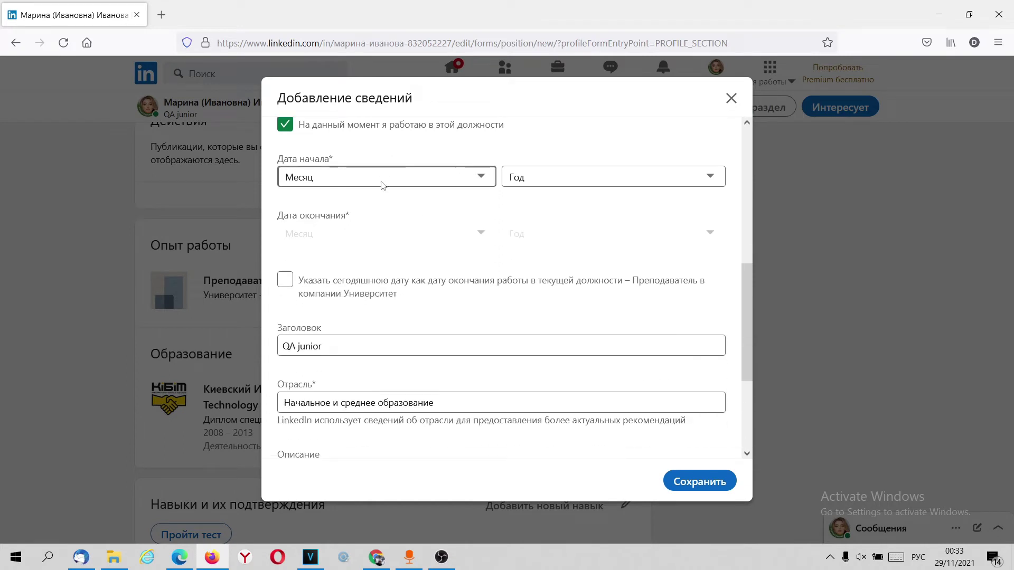
scroll(382, 184, up, 2)
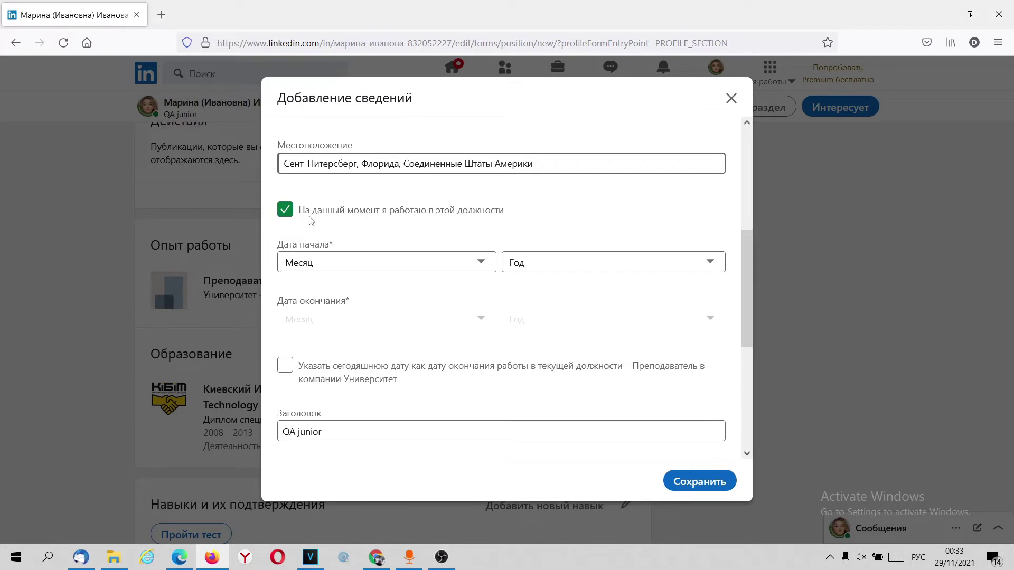
Step: Mark the job as not current and set its start date to март 2009
click(310, 213)
click(313, 214)
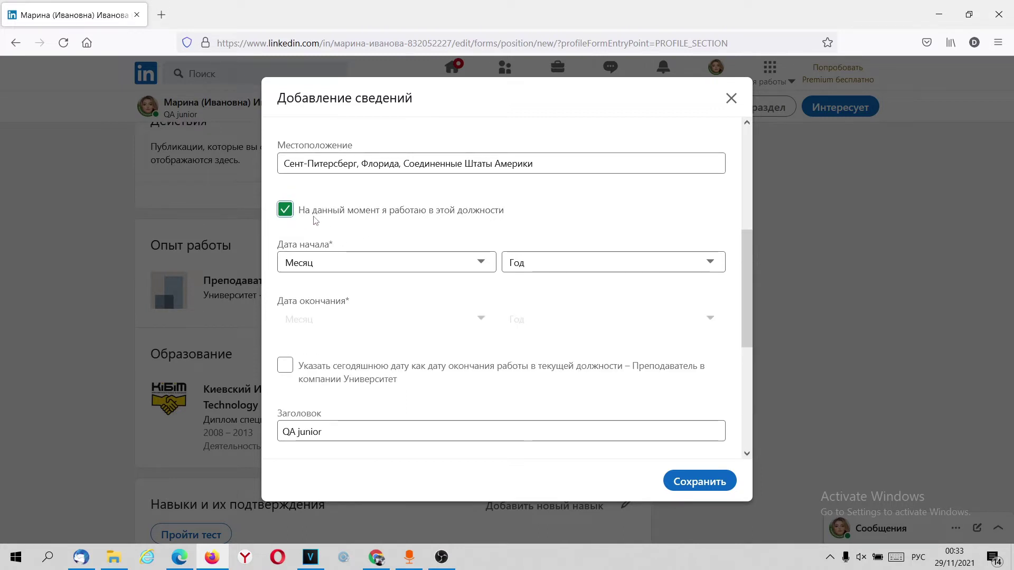
click(314, 212)
click(338, 263)
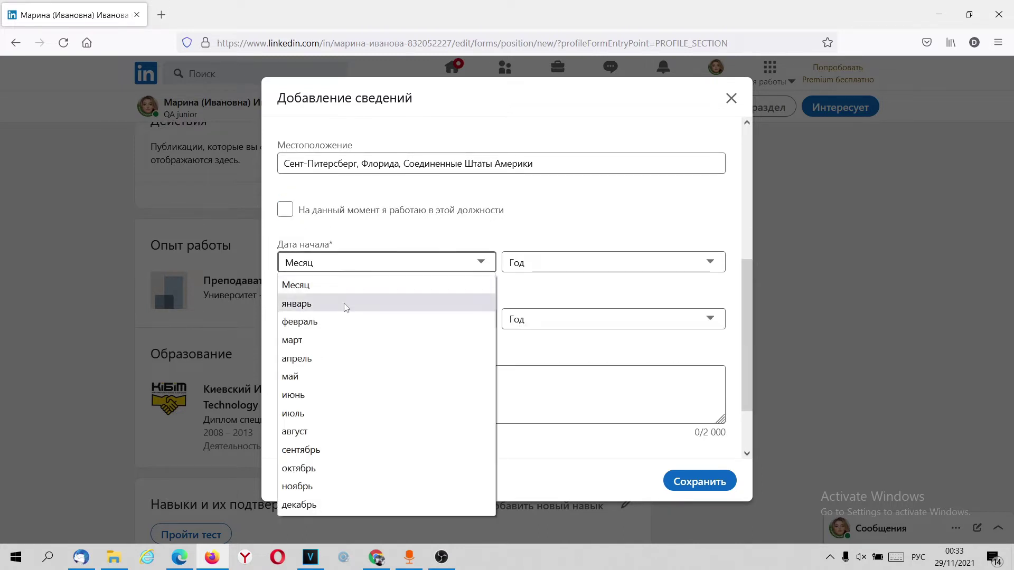
click(343, 340)
click(604, 264)
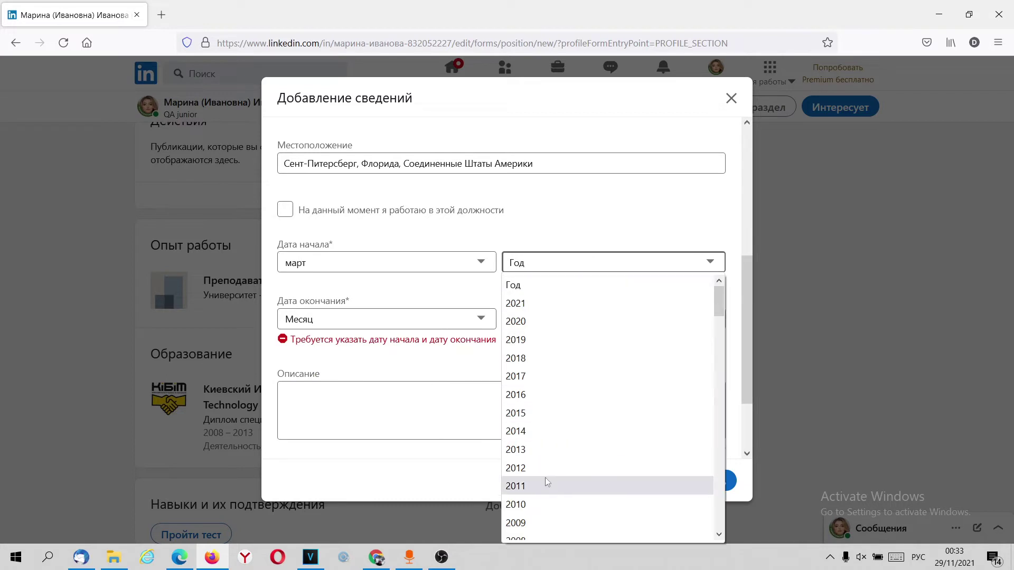
click(532, 522)
Step: Set the end date to ноябрь 2013 and start the job description
click(391, 321)
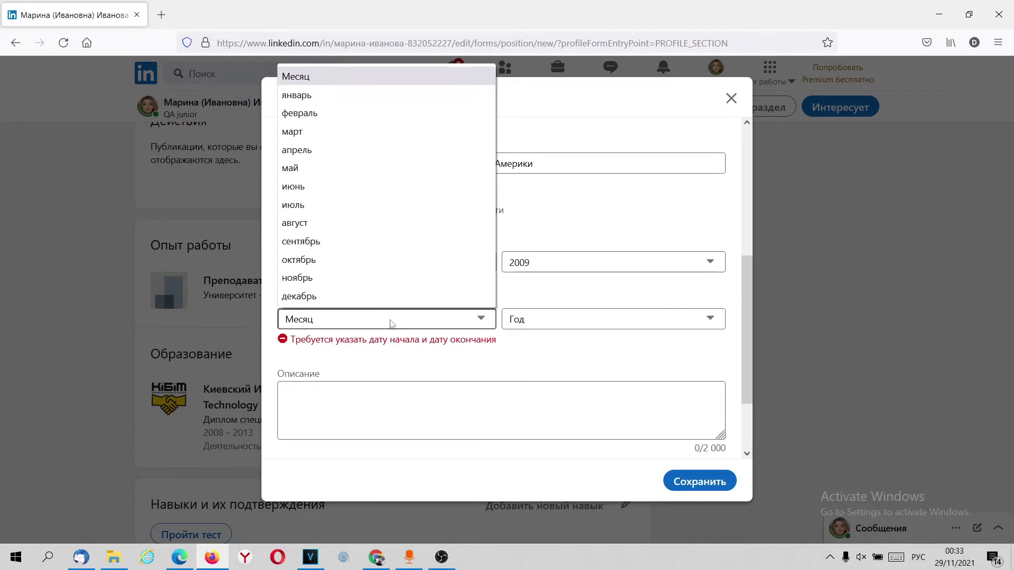
click(354, 278)
click(597, 320)
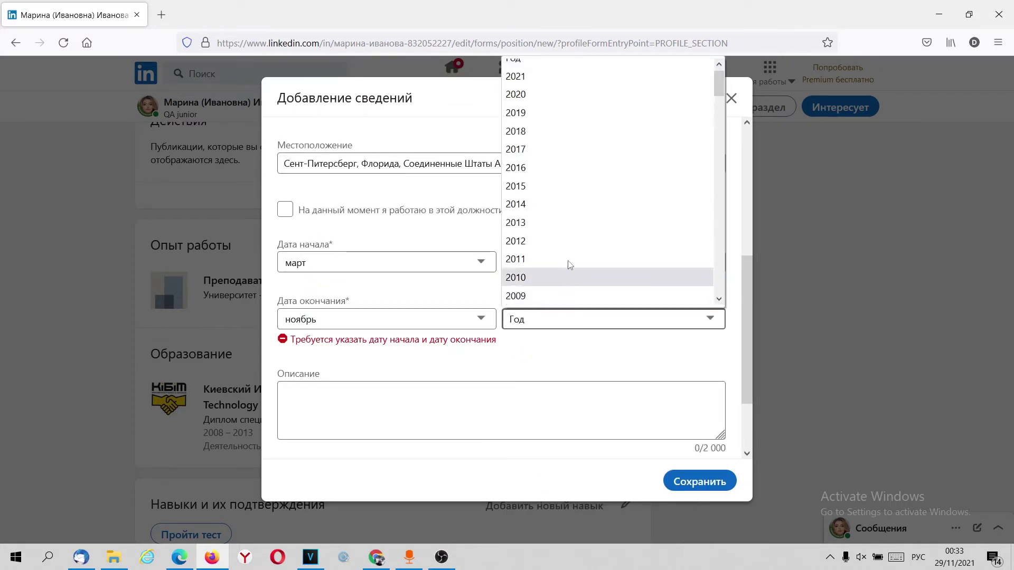
click(544, 217)
scroll(385, 373, down, 2)
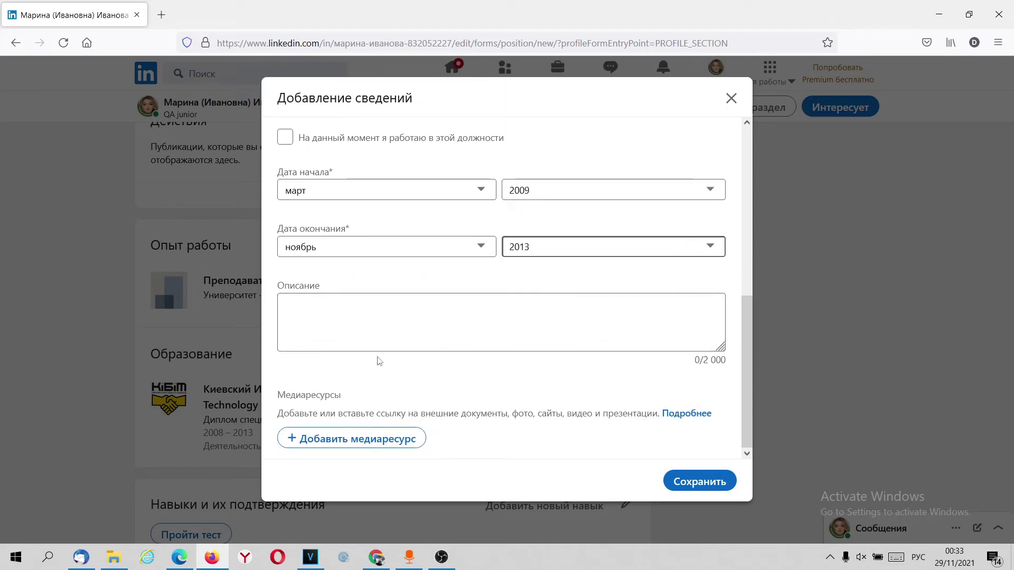
click(357, 307)
scroll(382, 316, up, 3)
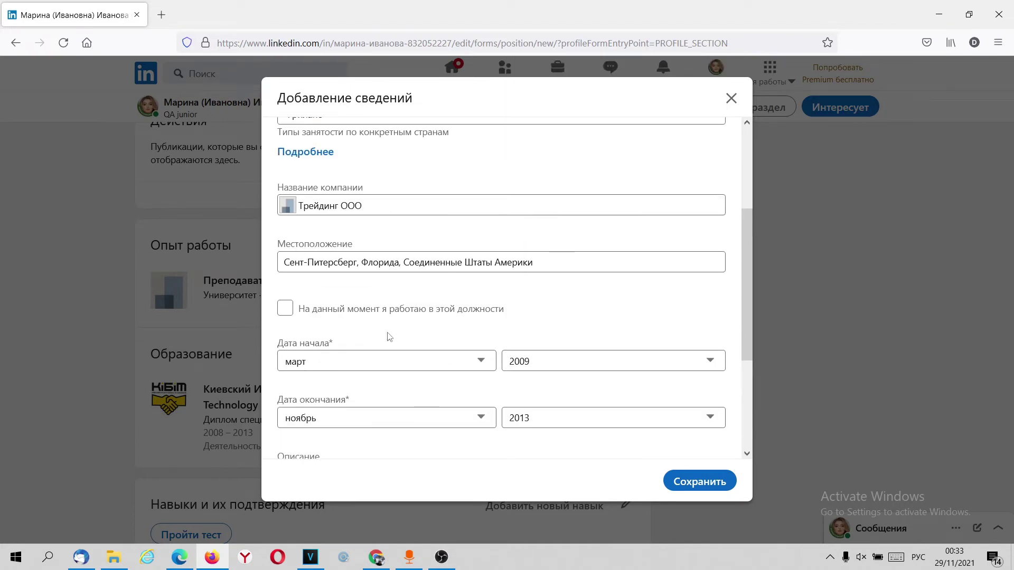
scroll(387, 335, down, 3)
Step: Describe the Трейдинг ООО job as achieving a 50% sales increase and save the entry
text(Д)
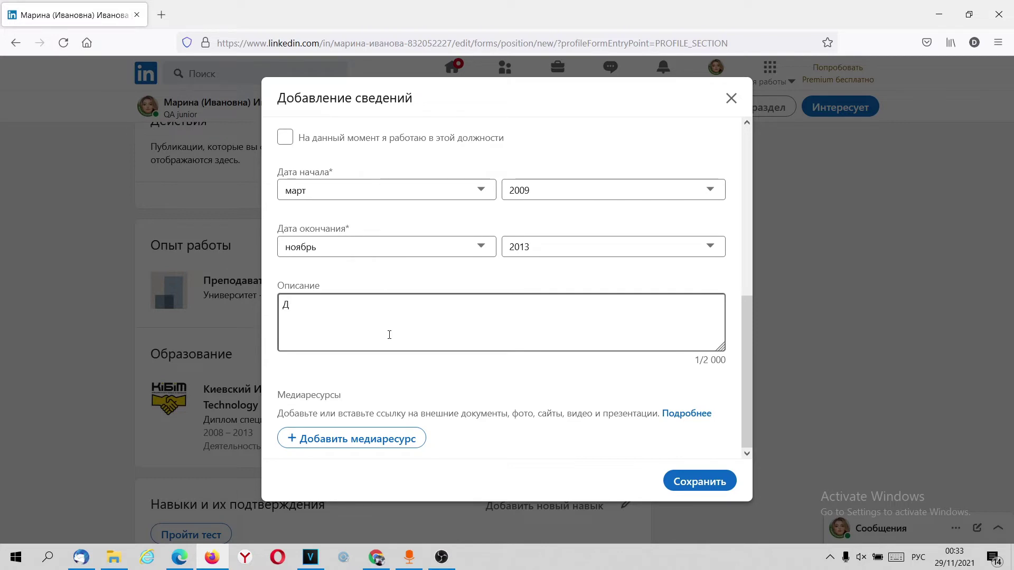
text(обился повышения прож)
text(аж на 50%.)
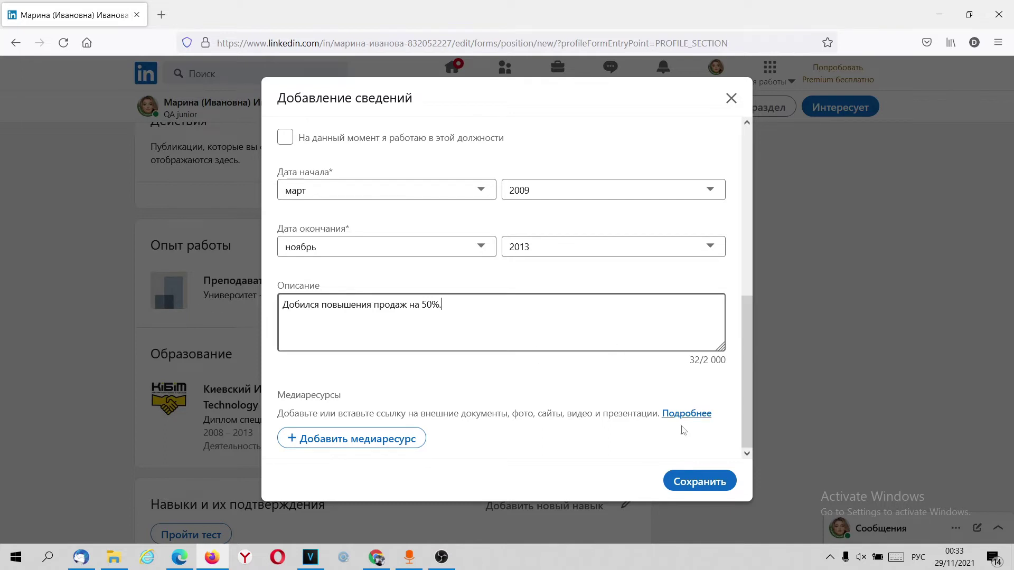
click(695, 482)
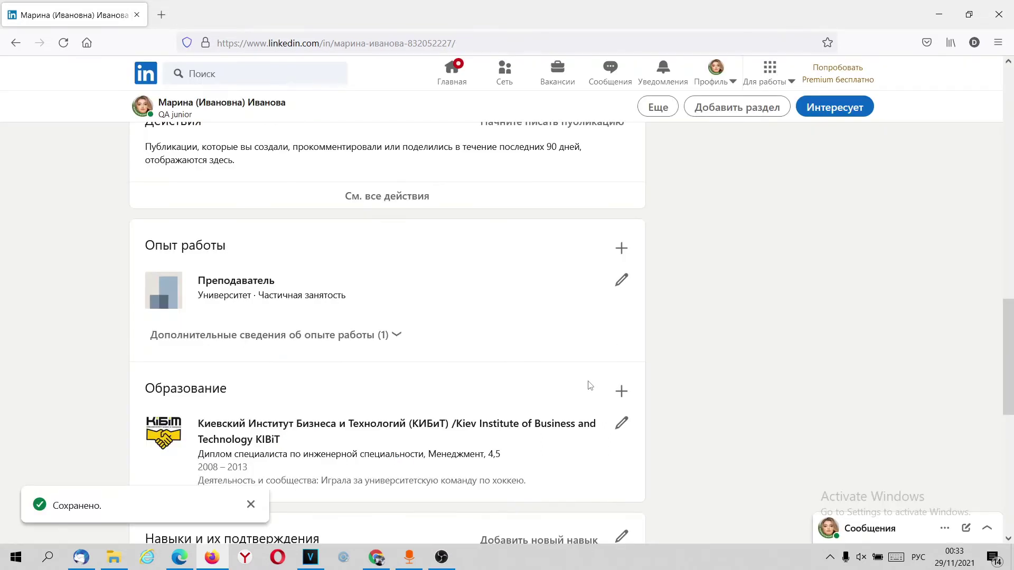
Step: Show the hidden second work entry, then go to the skill assessment quizzes
click(395, 334)
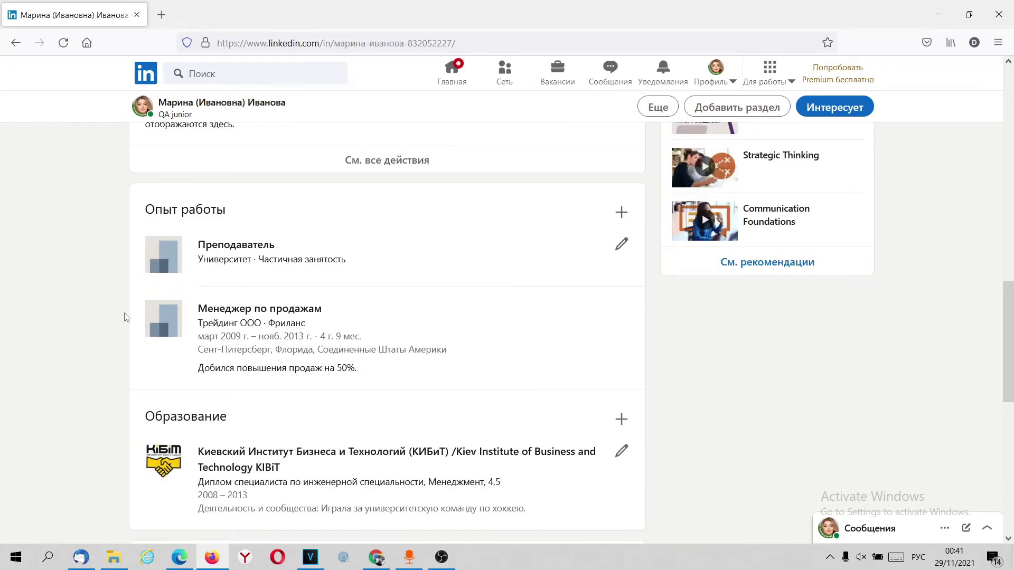
scroll(125, 317, down, 6)
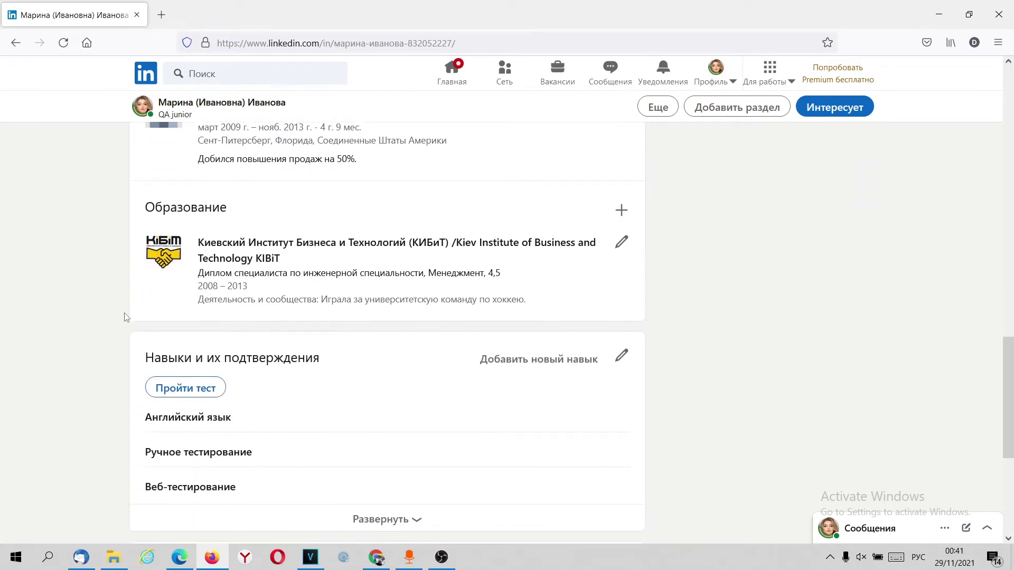
scroll(125, 316, down, 2)
scroll(125, 316, up, 2)
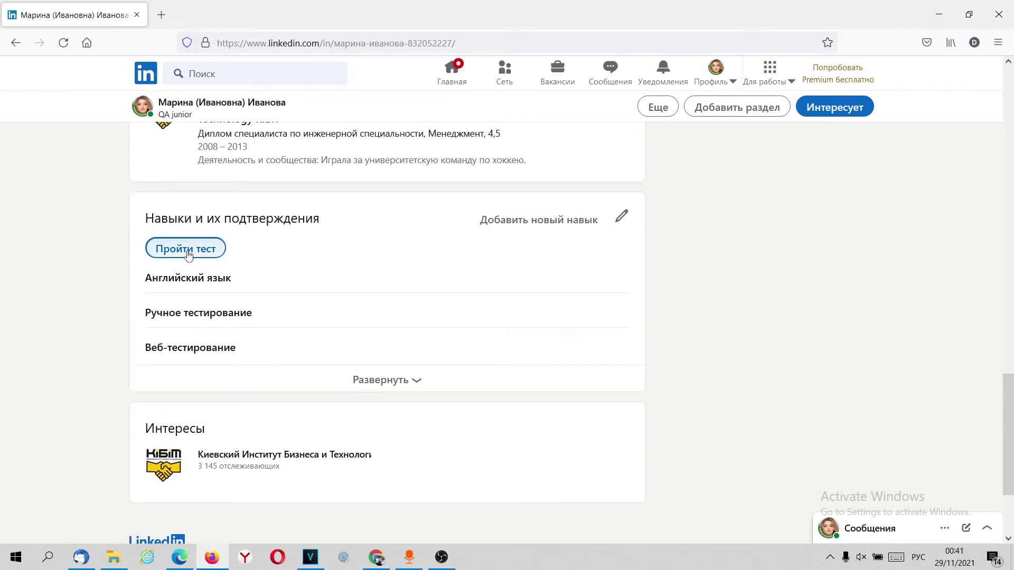
click(188, 255)
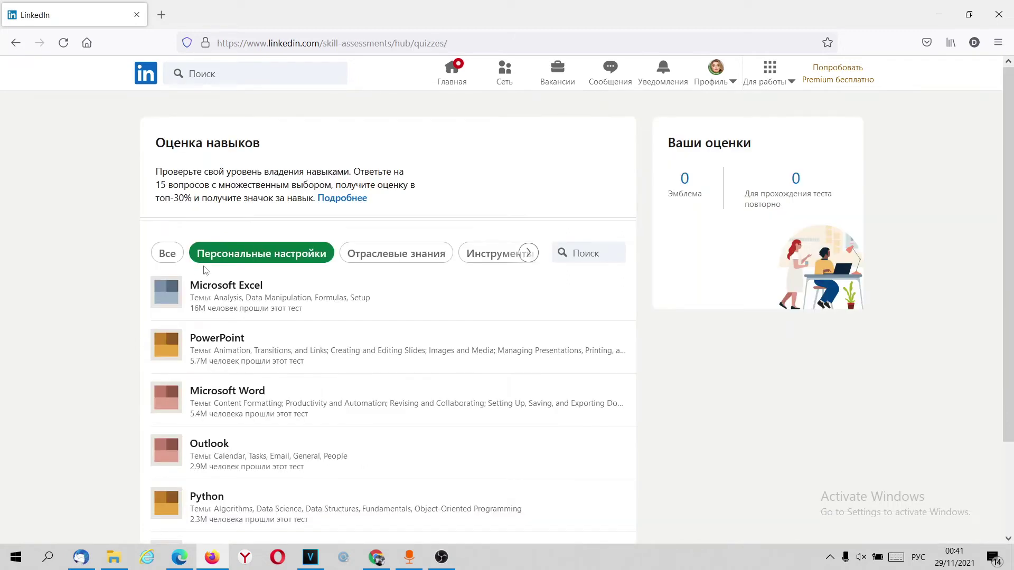
Step: Open the HTML skill assessment details from the quiz hub
scroll(257, 359, down, 2)
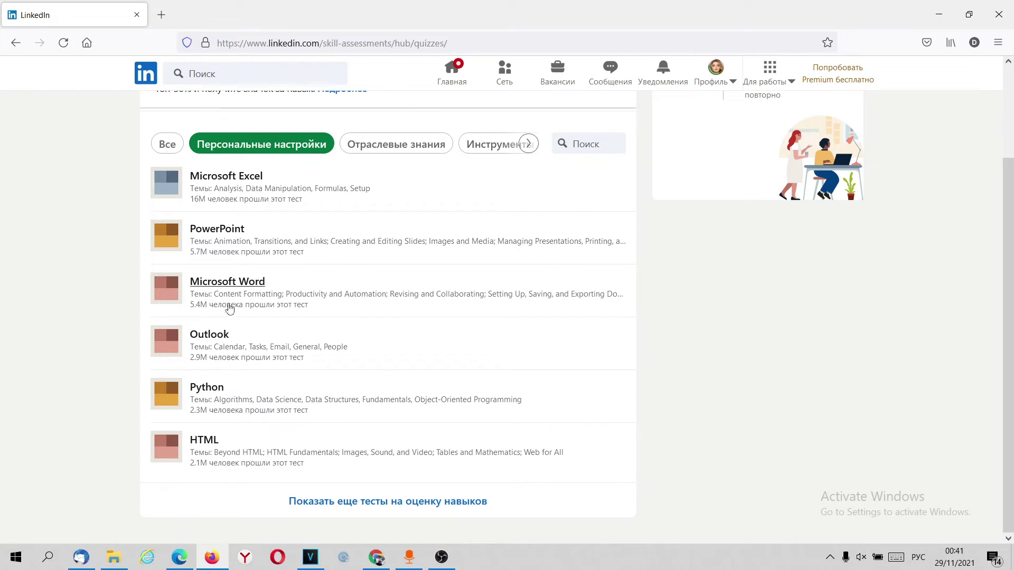
click(201, 440)
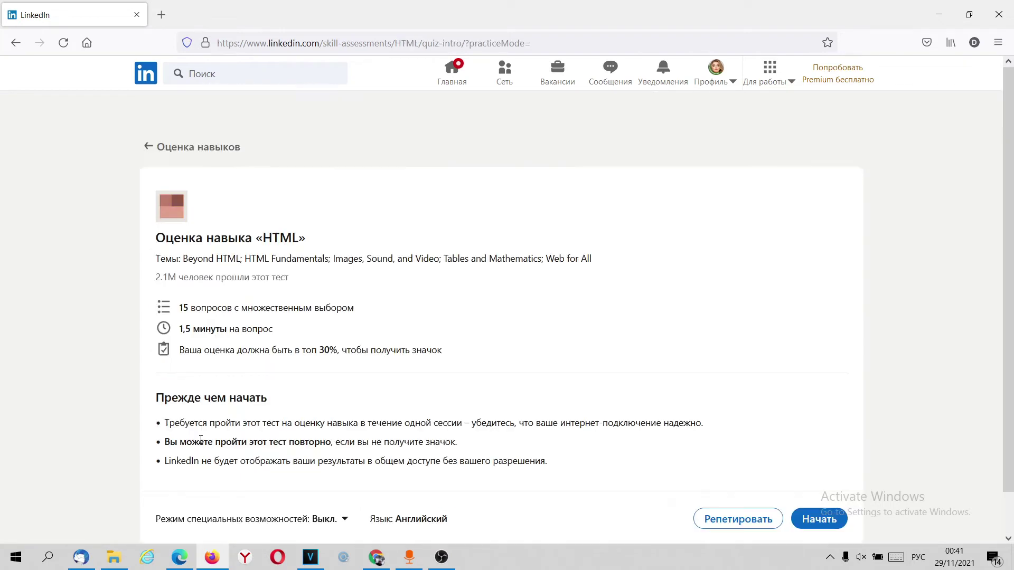
scroll(201, 439, down, 1)
Step: Highlight the intro lines: 15 questions, time per question, top-30% badge rule, English language
drag(176, 265, 348, 264)
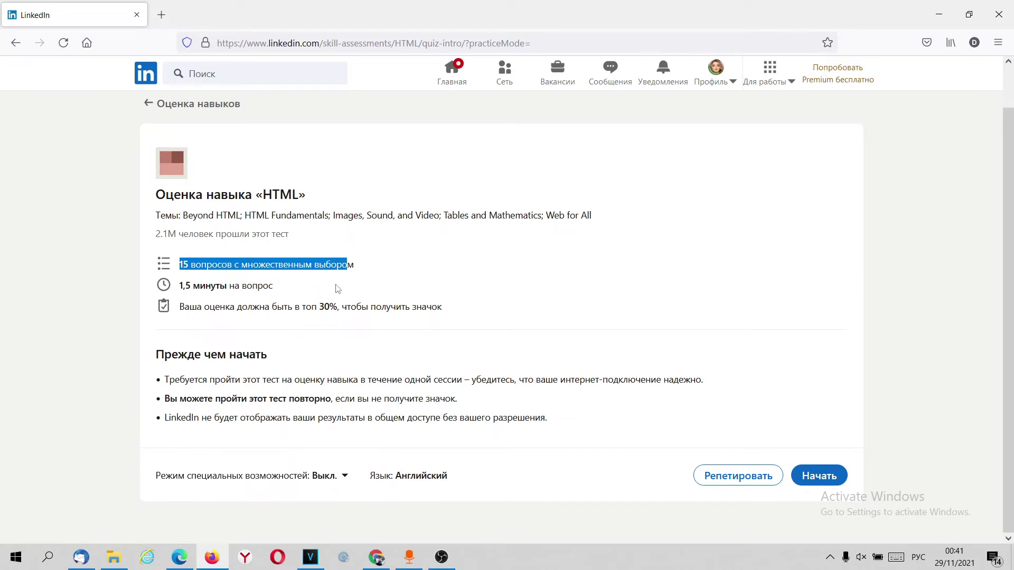
drag(192, 286, 281, 289)
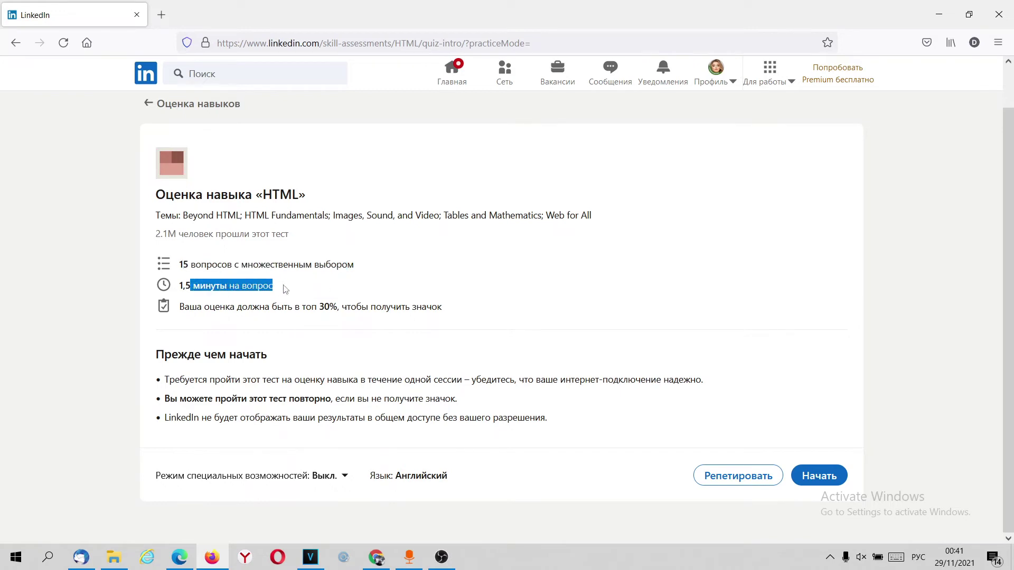
drag(220, 307, 415, 307)
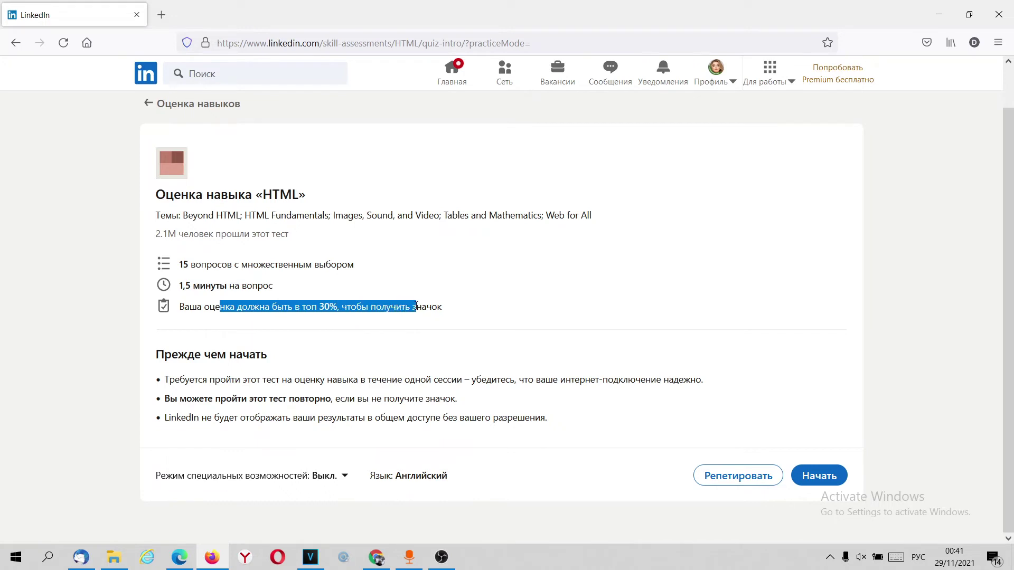
click(348, 302)
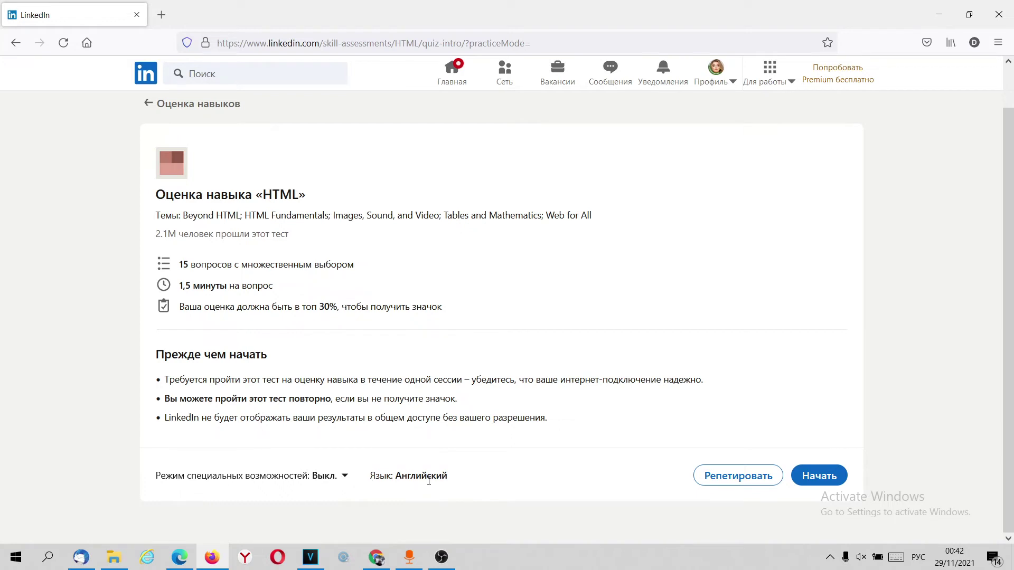
drag(376, 475, 449, 456)
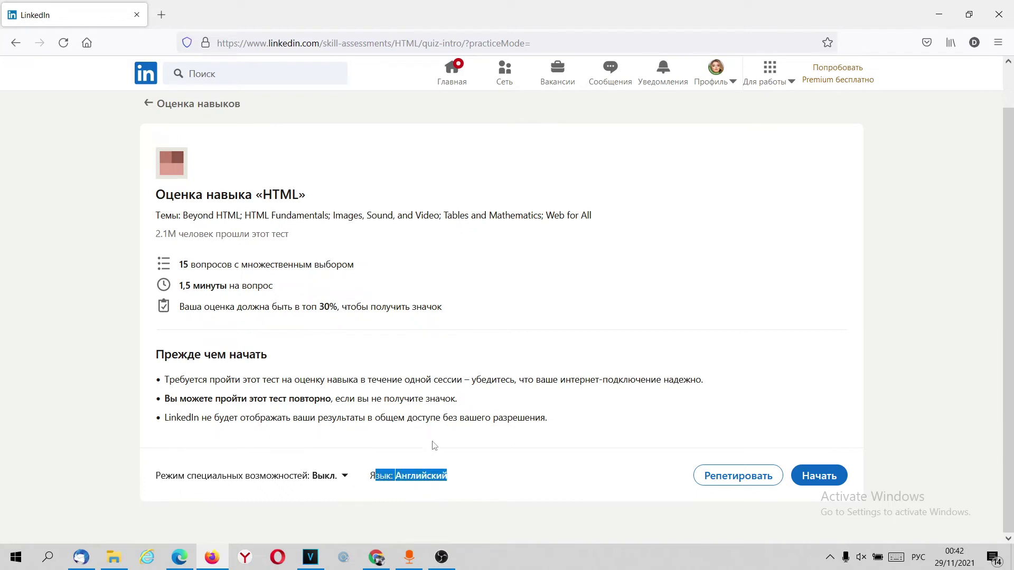
click(416, 471)
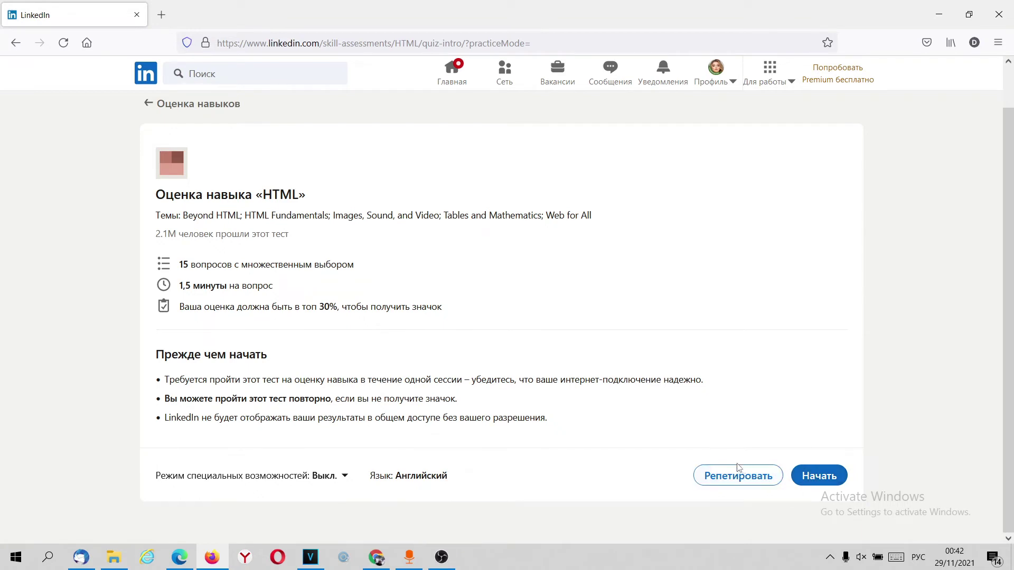
Step: Return to the skill assessments list filtered to Инструменты и технологии quizzes
click(148, 103)
scroll(570, 362, down, 2)
scroll(509, 364, up, 2)
click(395, 254)
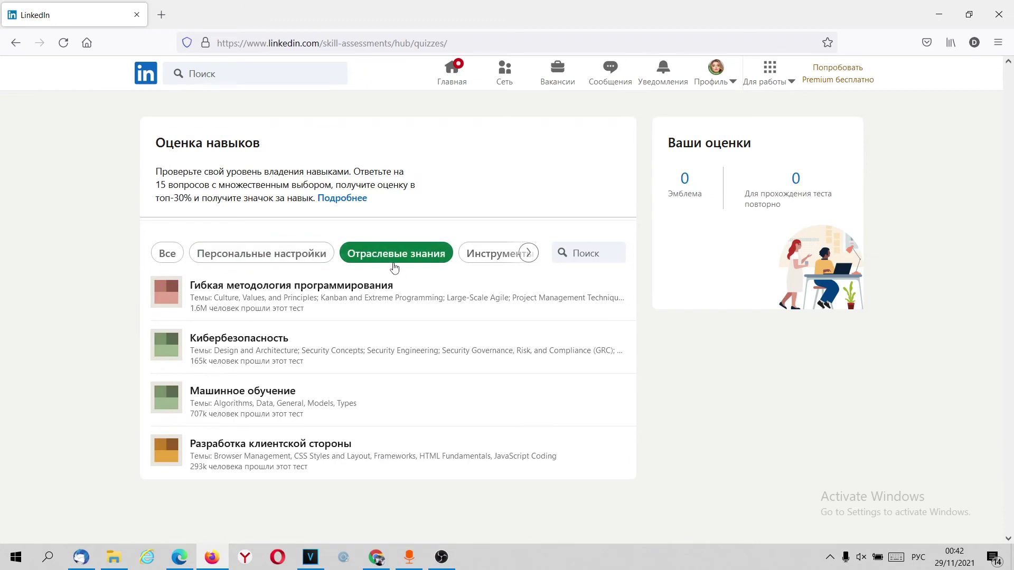
click(494, 254)
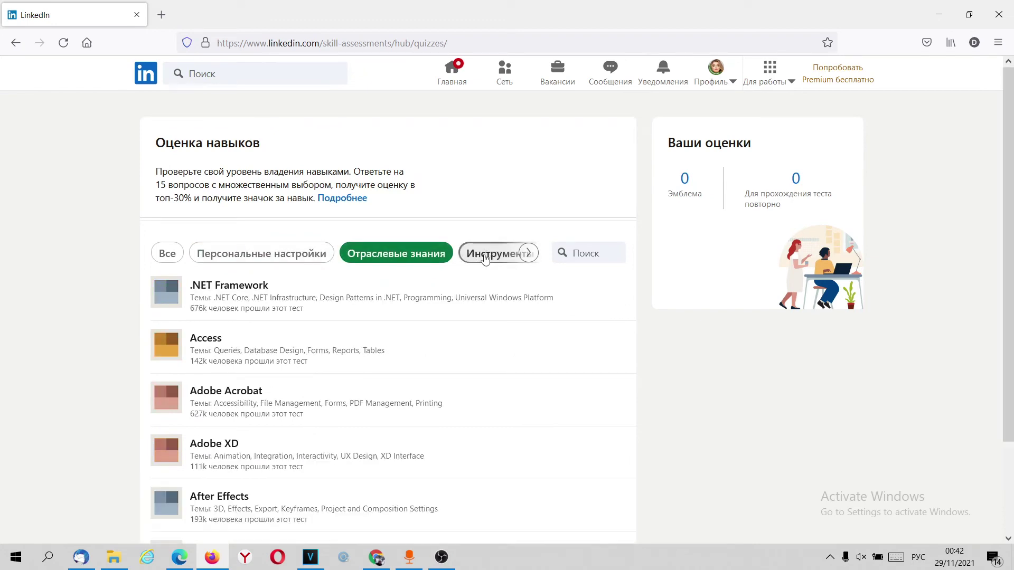
click(526, 254)
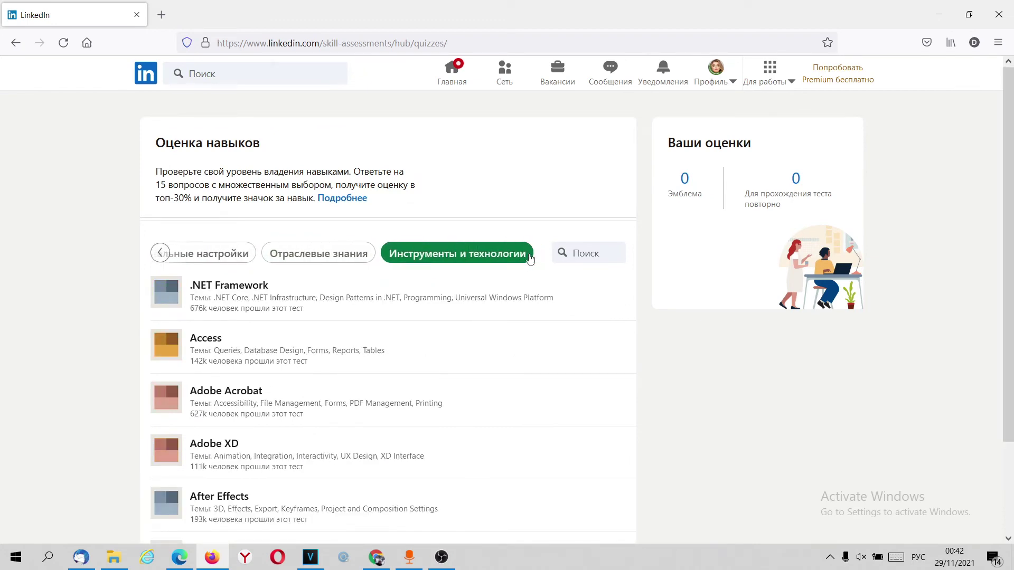
Step: Load more tests, such as Android and Angular, into the list and scroll back up
scroll(468, 340, down, 2)
click(376, 500)
scroll(405, 430, down, 6)
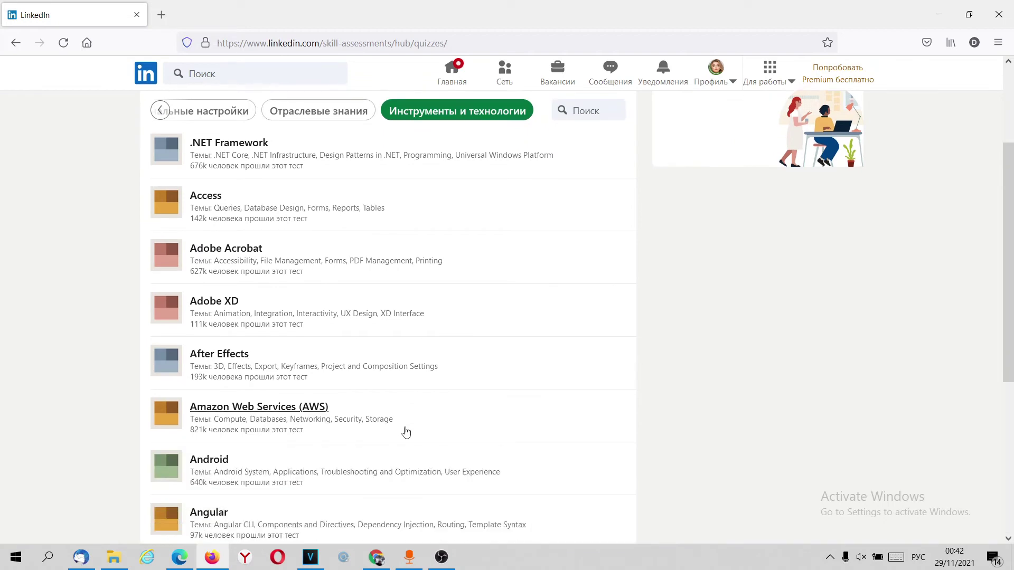
scroll(405, 430, up, 10)
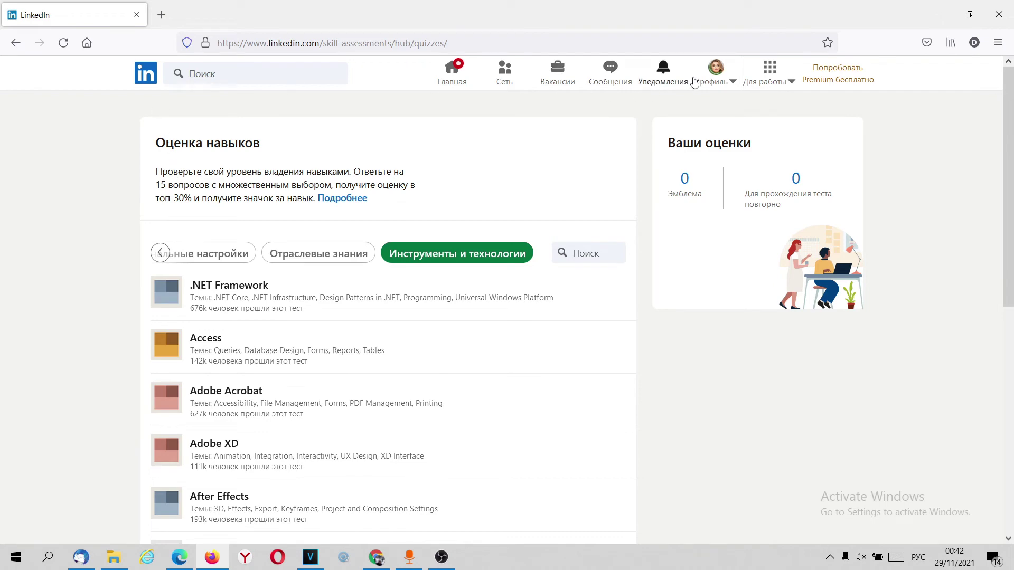
Step: Go from the account menu to your own profile and start a new Образование entry
click(712, 79)
click(643, 157)
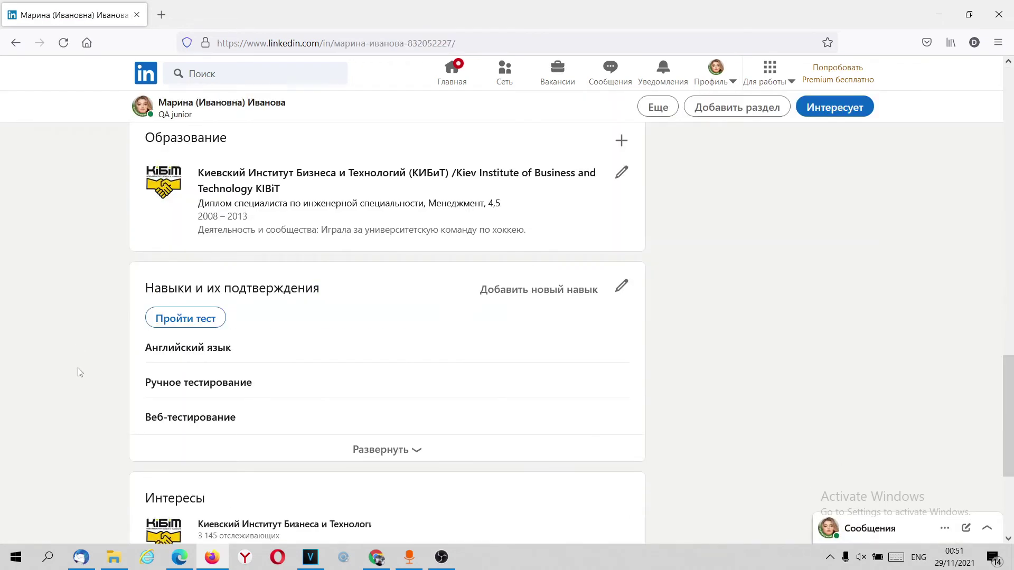
scroll(79, 373, up, 3)
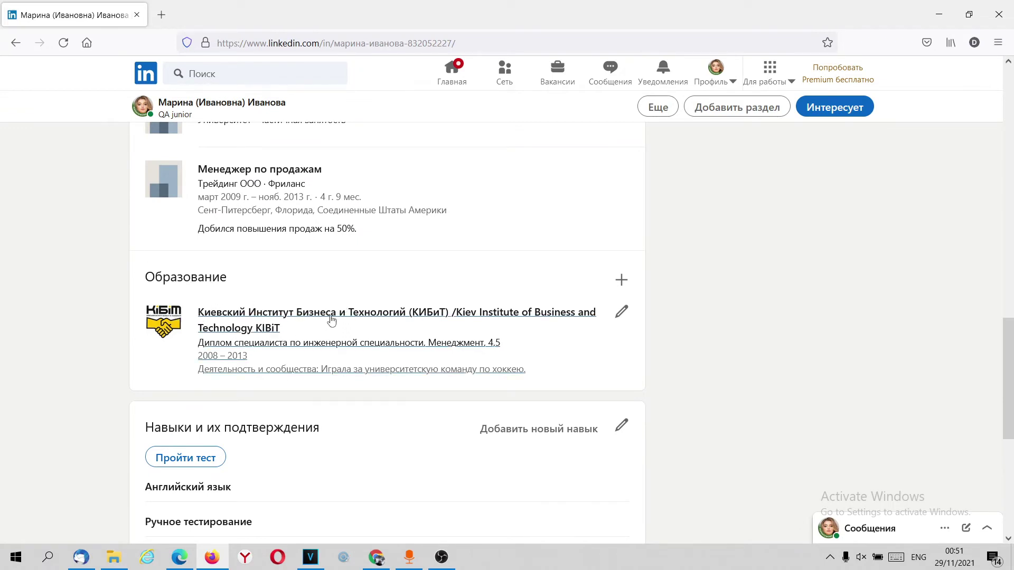
click(622, 280)
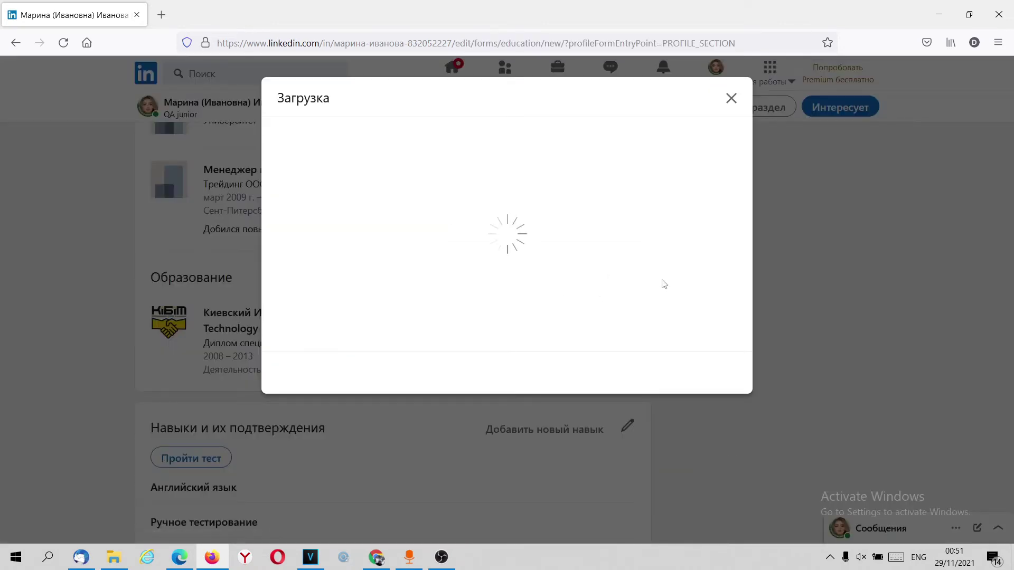
Step: Enter school СкилАп and specialization Quality Assurance in the new education form
scroll(357, 274, down, 3)
scroll(359, 285, up, 3)
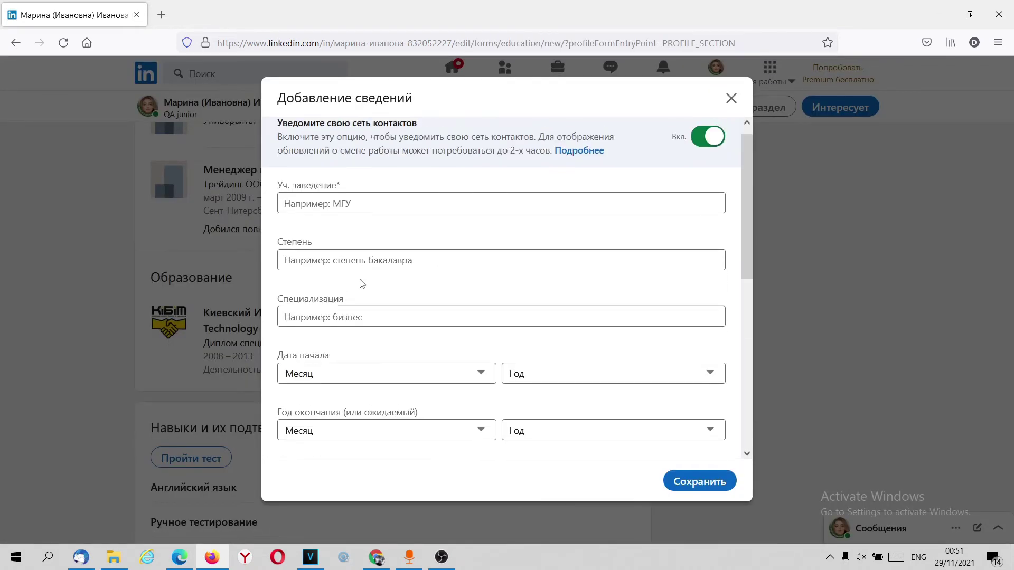
scroll(361, 284, up, 1)
click(331, 220)
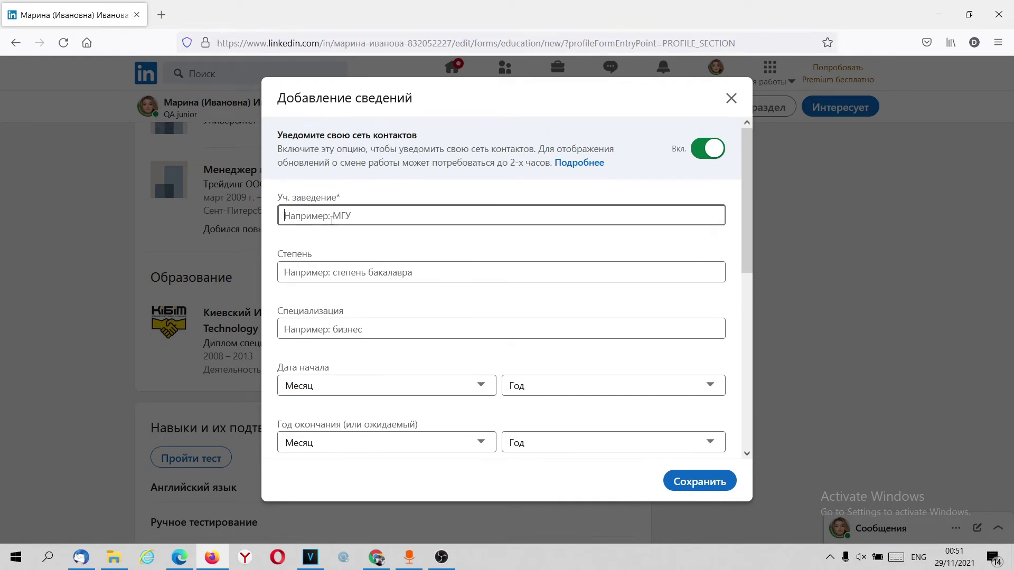
text(СкилАп)
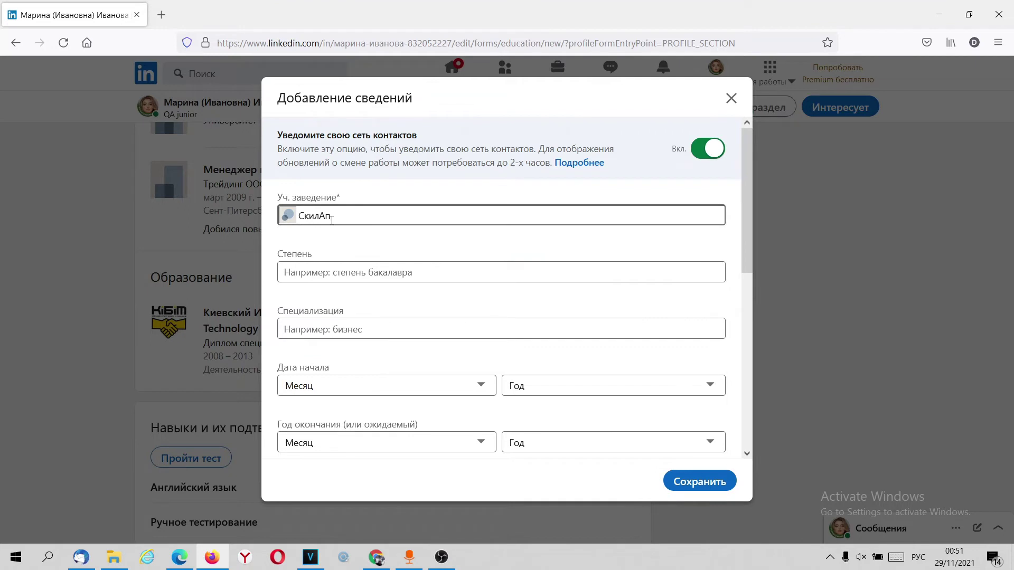
click(347, 273)
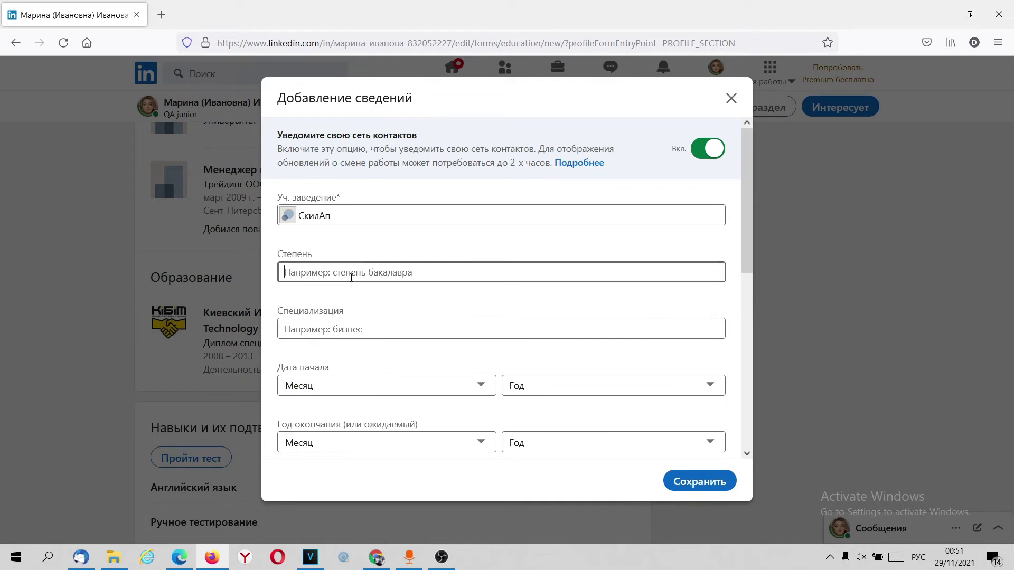
click(327, 325)
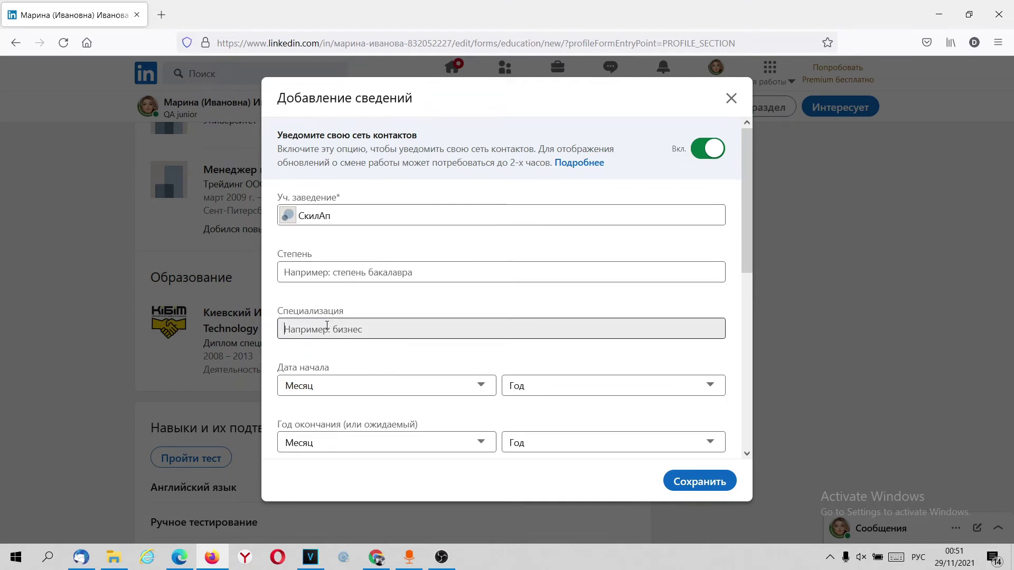
key(alt+shift)
text(Q)
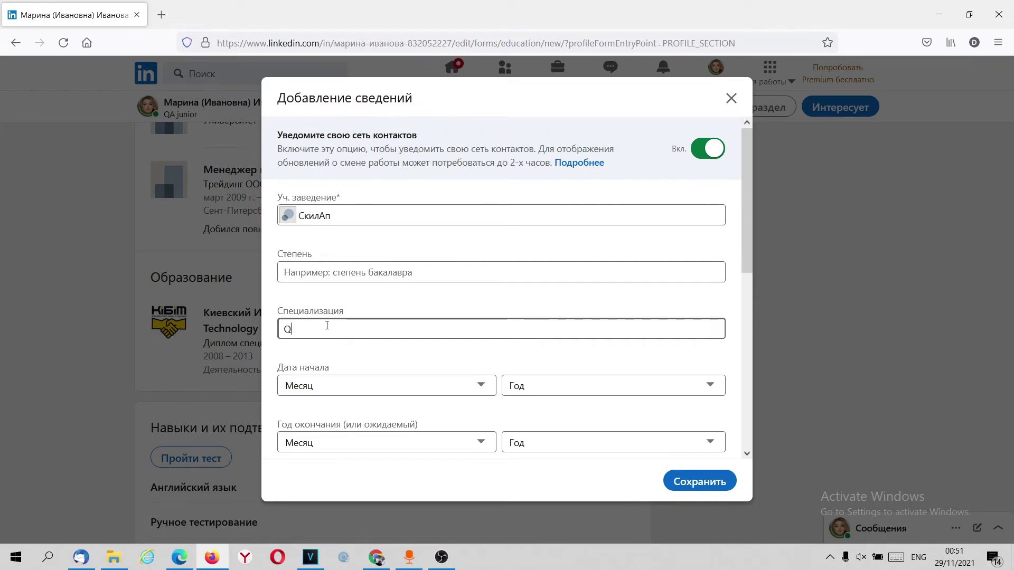
text(uality Assurance)
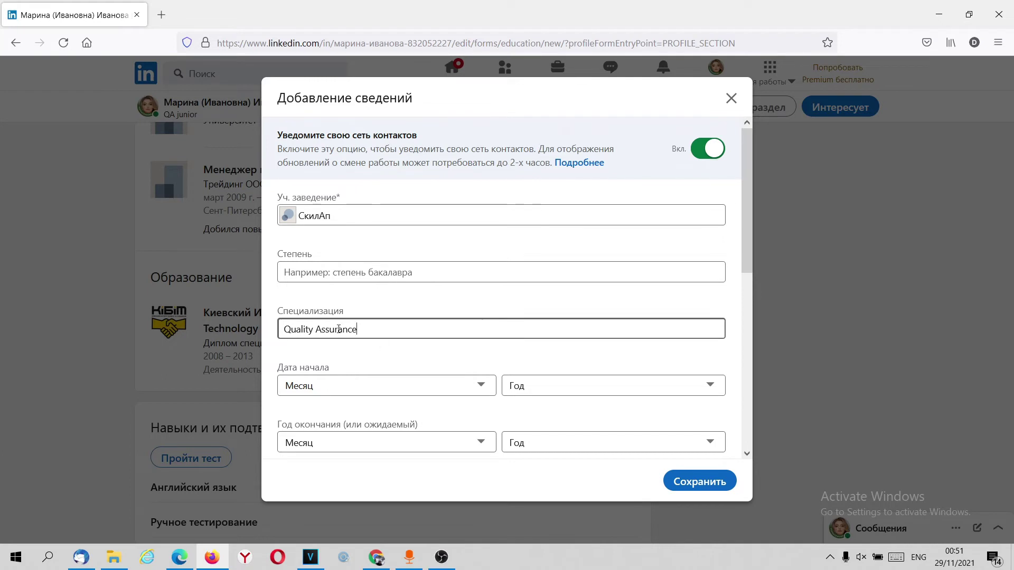
Step: Set the study dates from октябрь 2019 to декабрь 2019
click(425, 384)
click(375, 328)
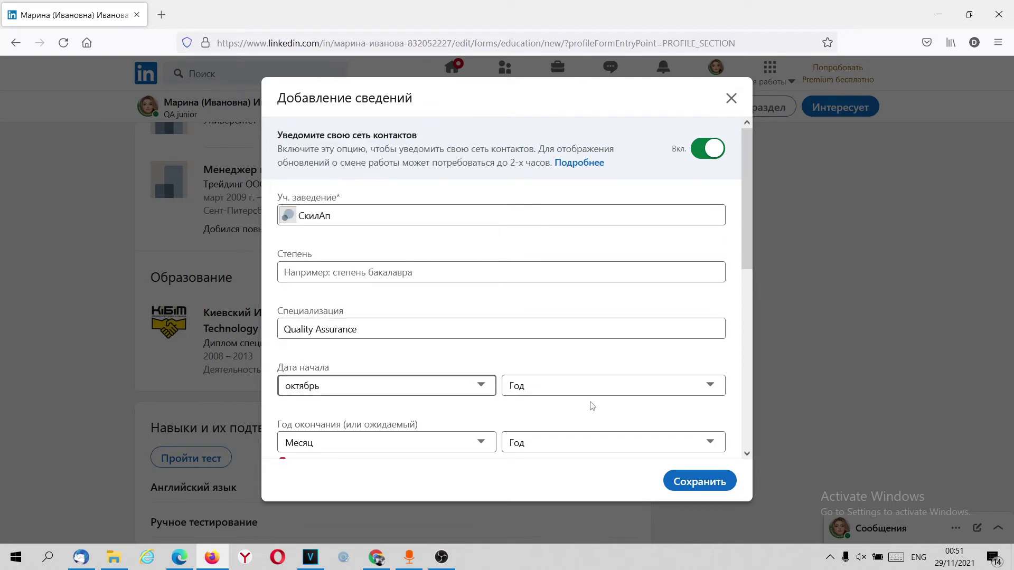
click(587, 388)
click(541, 124)
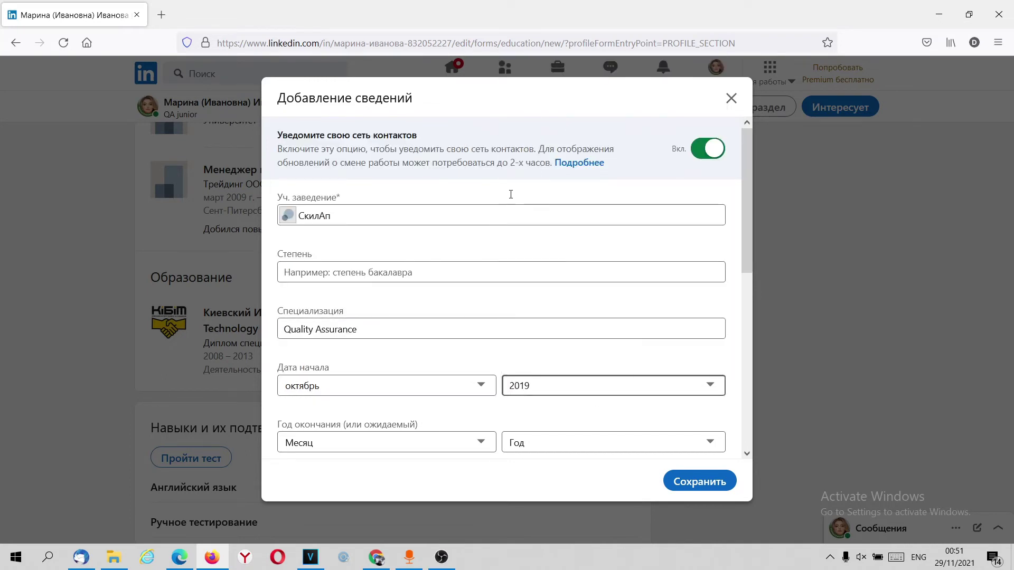
click(385, 438)
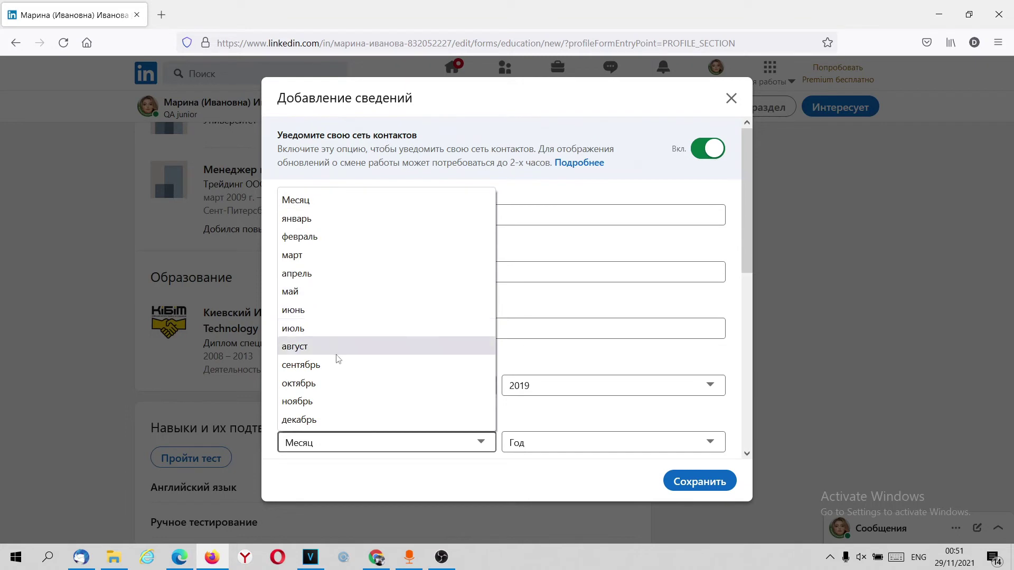
click(338, 419)
click(584, 447)
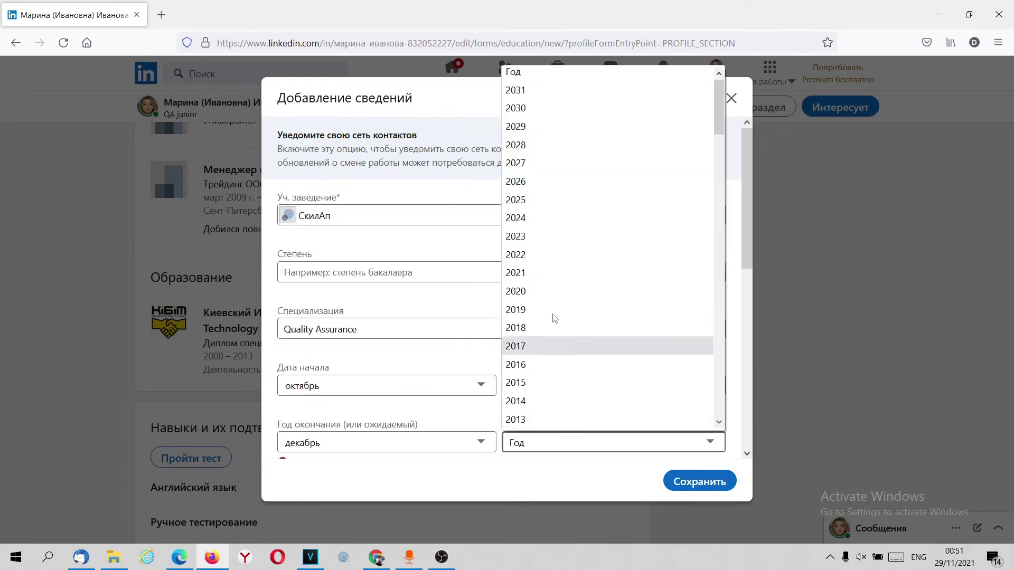
click(526, 310)
scroll(423, 373, down, 5)
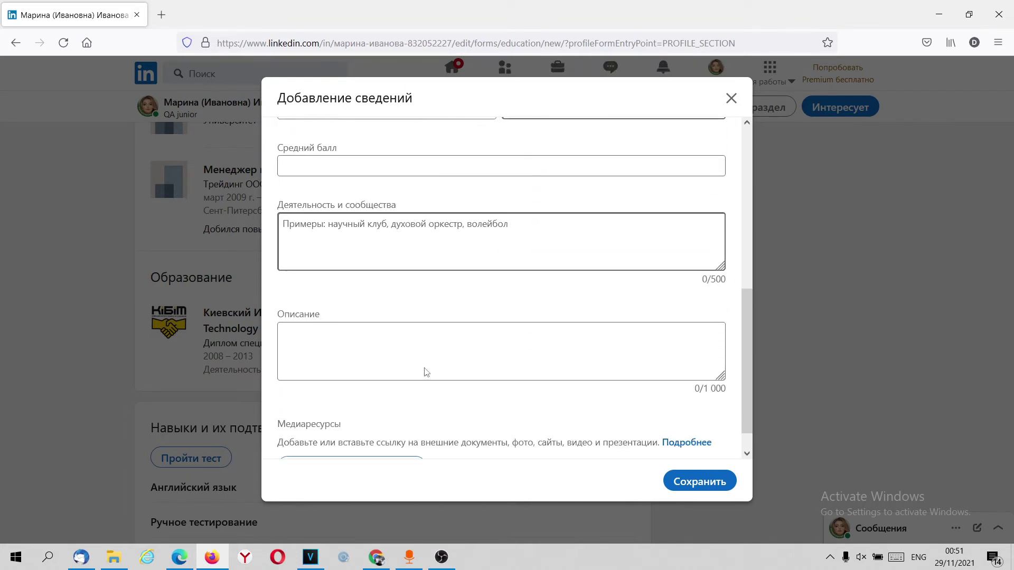
Step: Enter an average grade (Средний балл) of 5+ for the СкилАп entry
scroll(386, 292, up, 3)
click(327, 328)
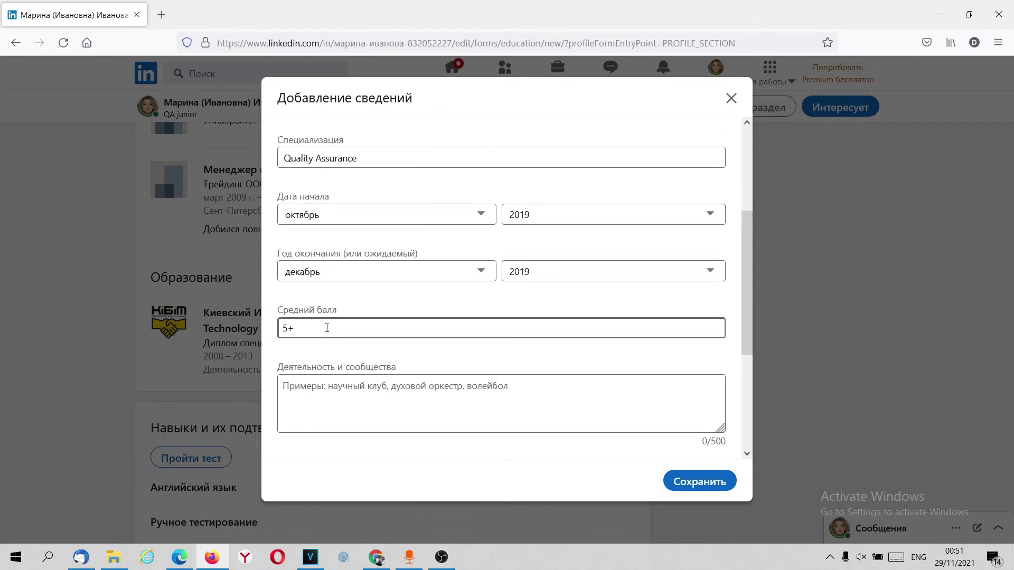
scroll(358, 308, down, 3)
click(352, 310)
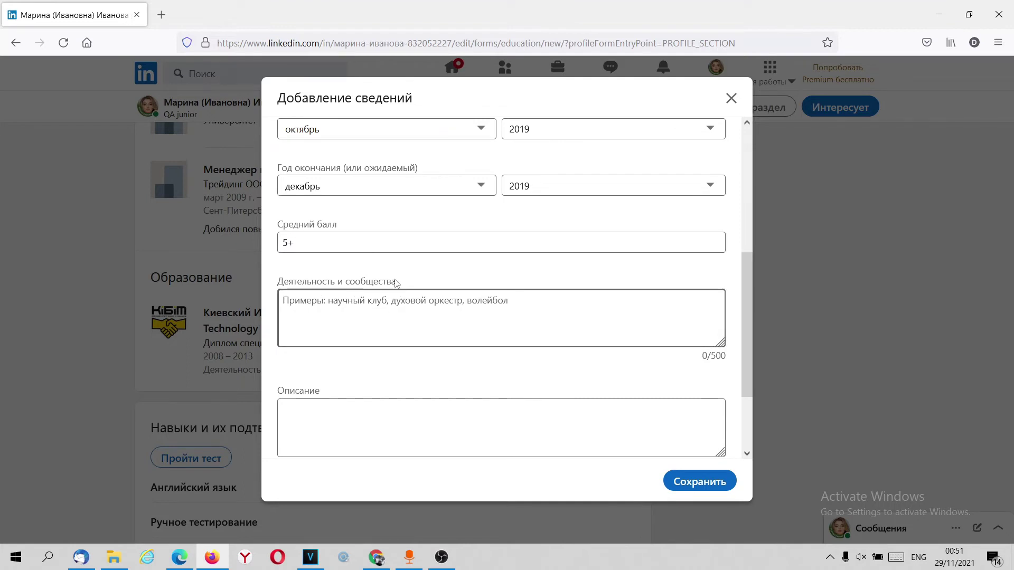
Step: Start a media upload, cancel the file dialog, and save the education entry with Сохранить
scroll(437, 315, down, 4)
click(359, 438)
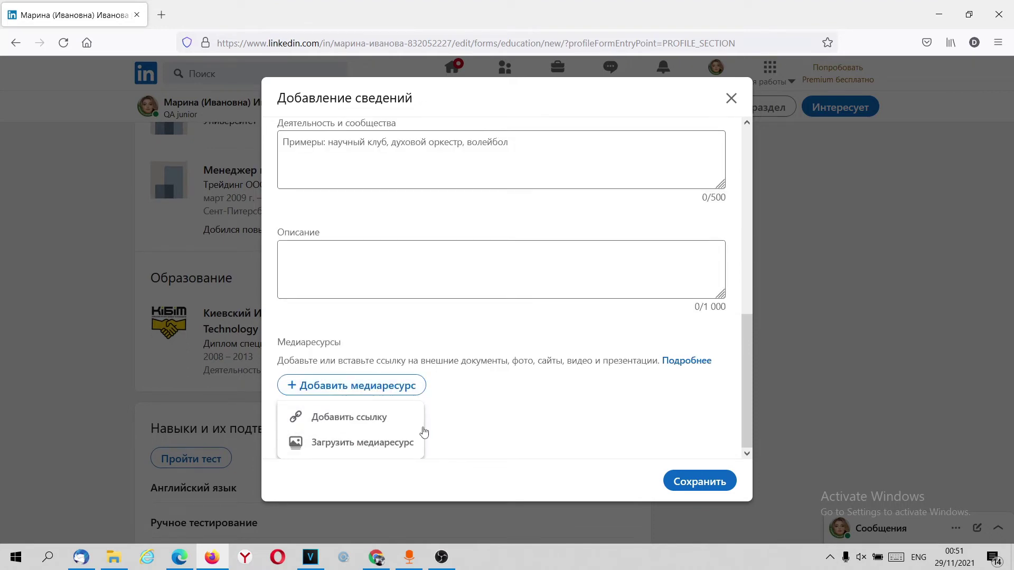
click(368, 446)
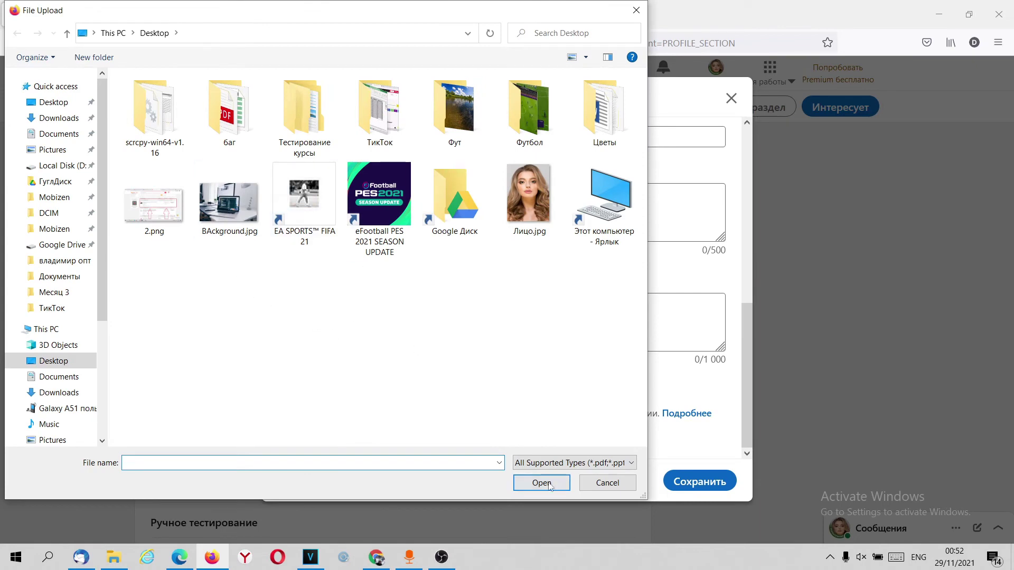
click(607, 483)
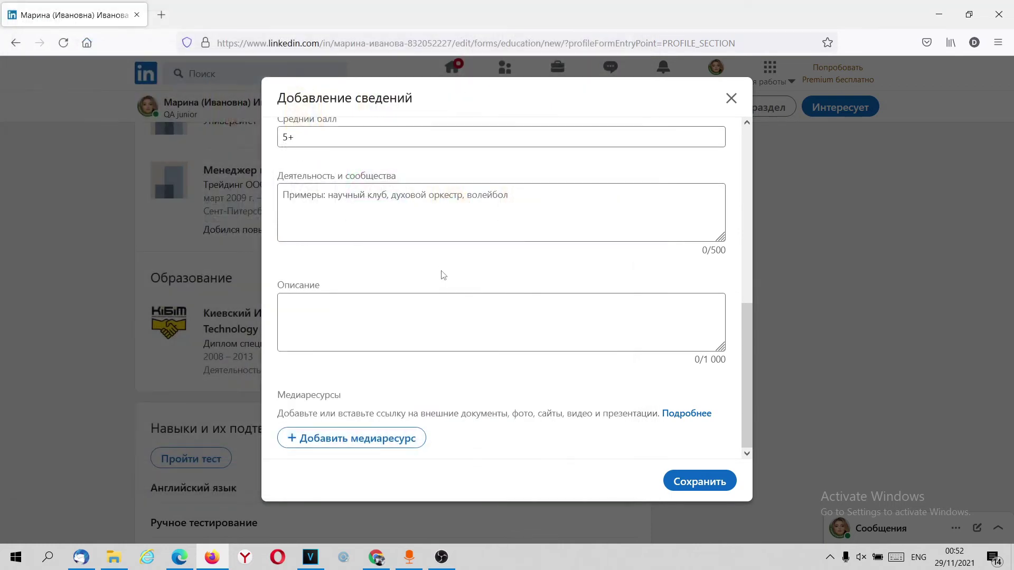
scroll(444, 285, up, 10)
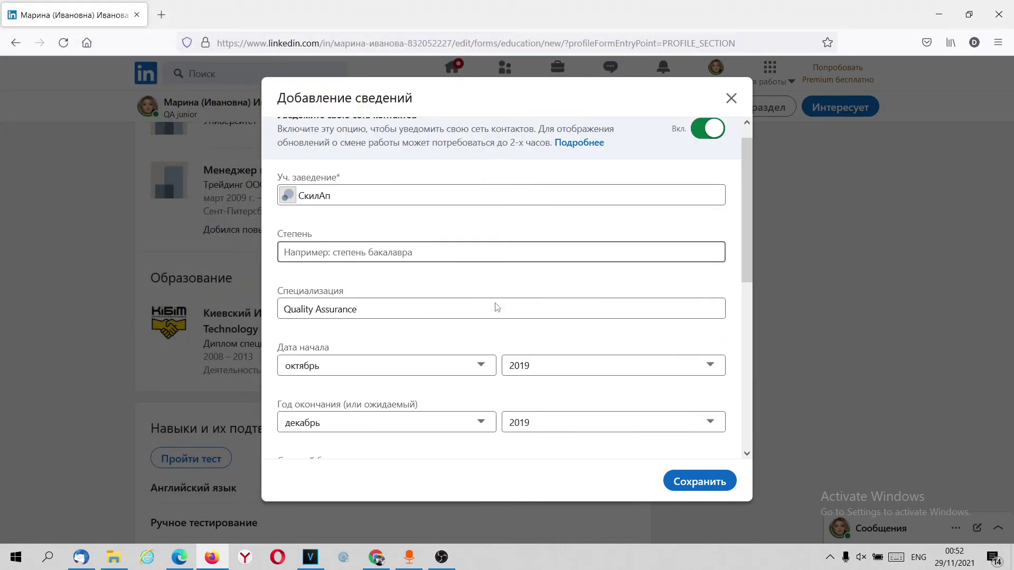
scroll(482, 299, down, 5)
click(687, 490)
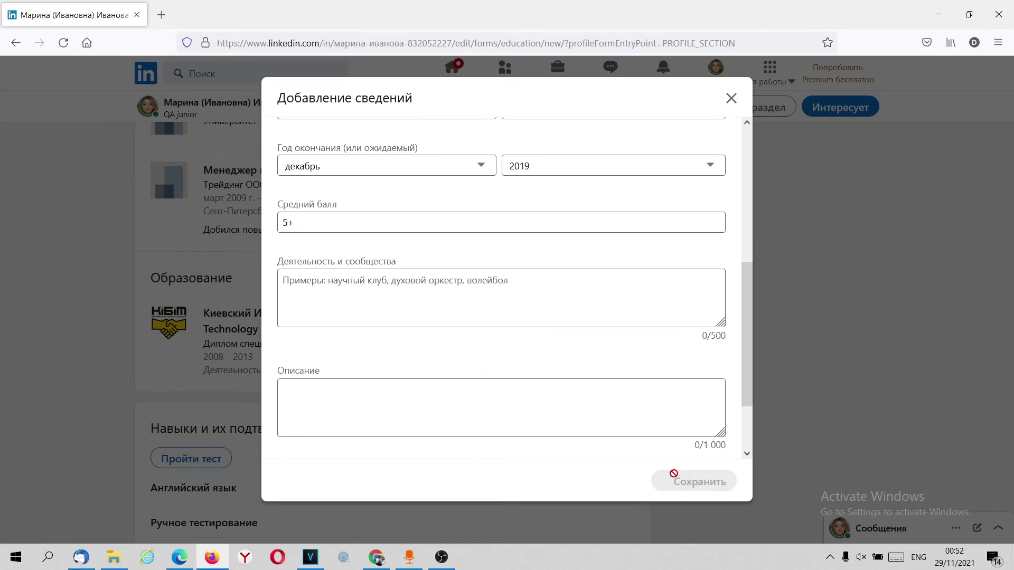
Step: Expand 'Дополнительные сведения об образовании (1)' to list both the СкилАп and KIBiT entries
scroll(377, 332, up, 3)
scroll(377, 332, down, 10)
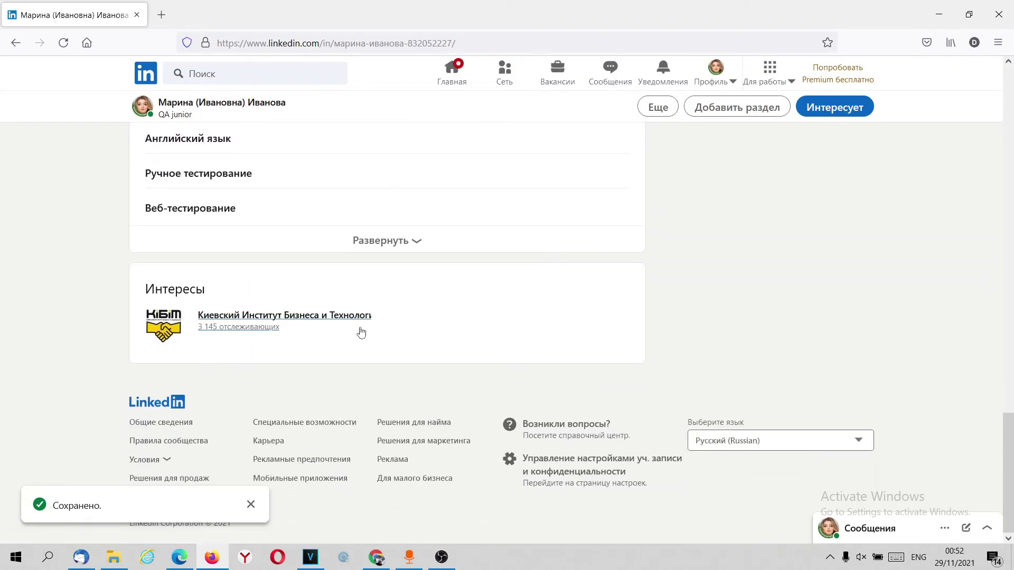
scroll(361, 332, up, 8)
scroll(362, 330, up, 4)
scroll(361, 330, down, 4)
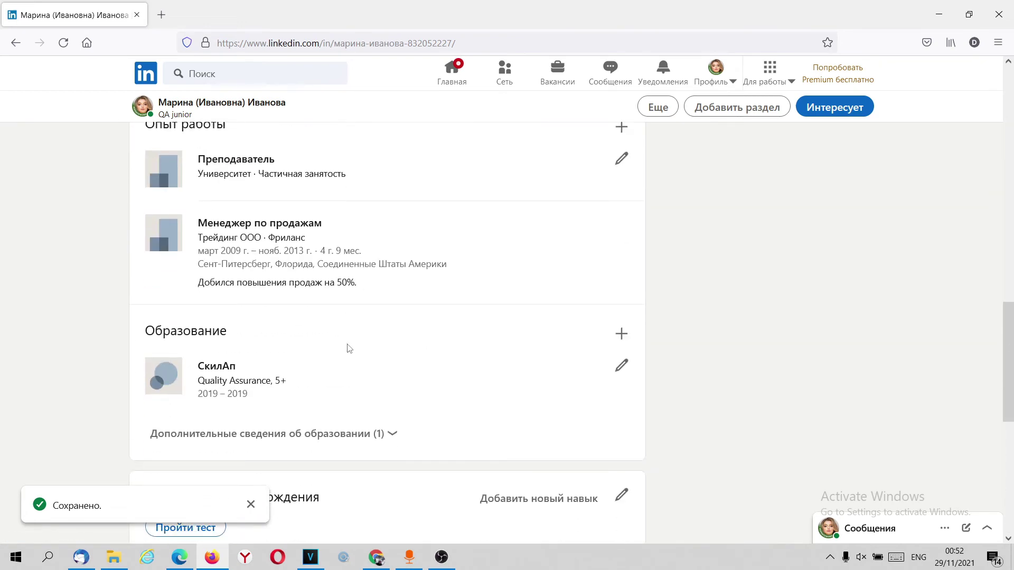
click(317, 434)
scroll(316, 434, down, 3)
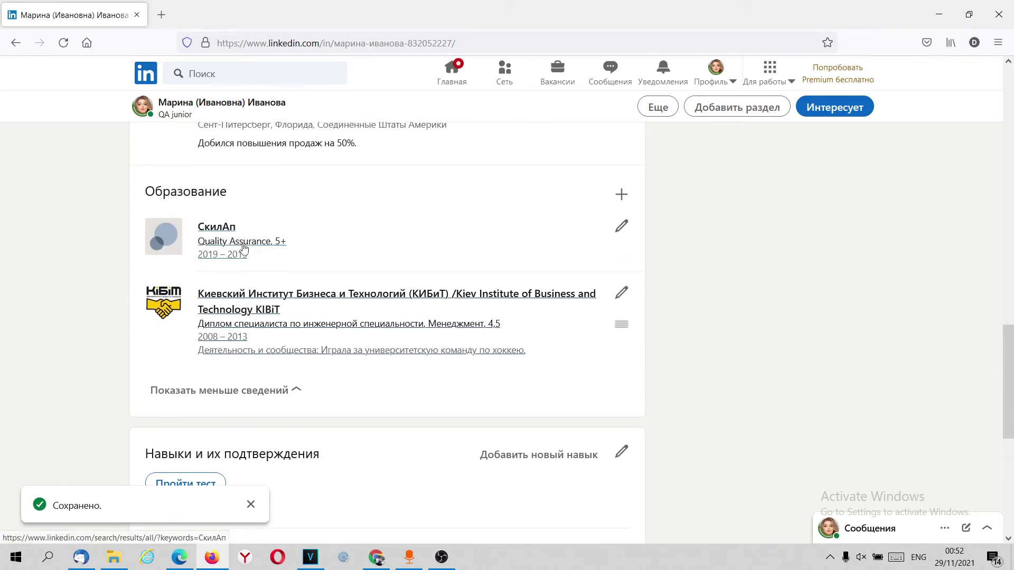